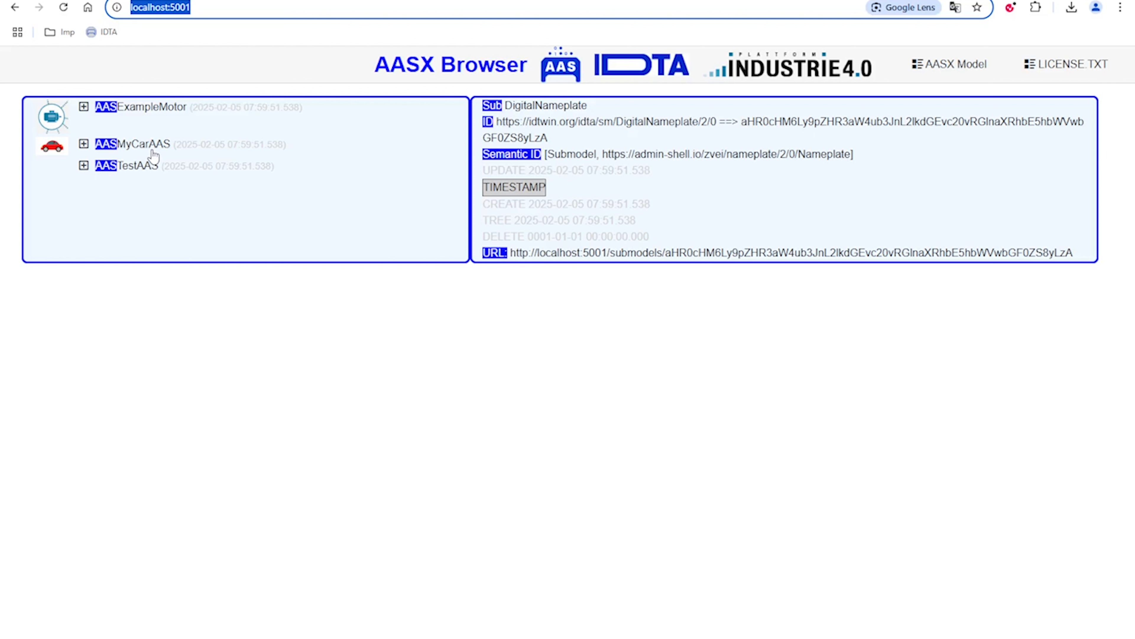
Switch to File Explorer and open the aasxs folder inside AasxServerBlazor.v0.3.1.180-aasV3-alpha-latest > AasxServerBlazor
click(442, 638)
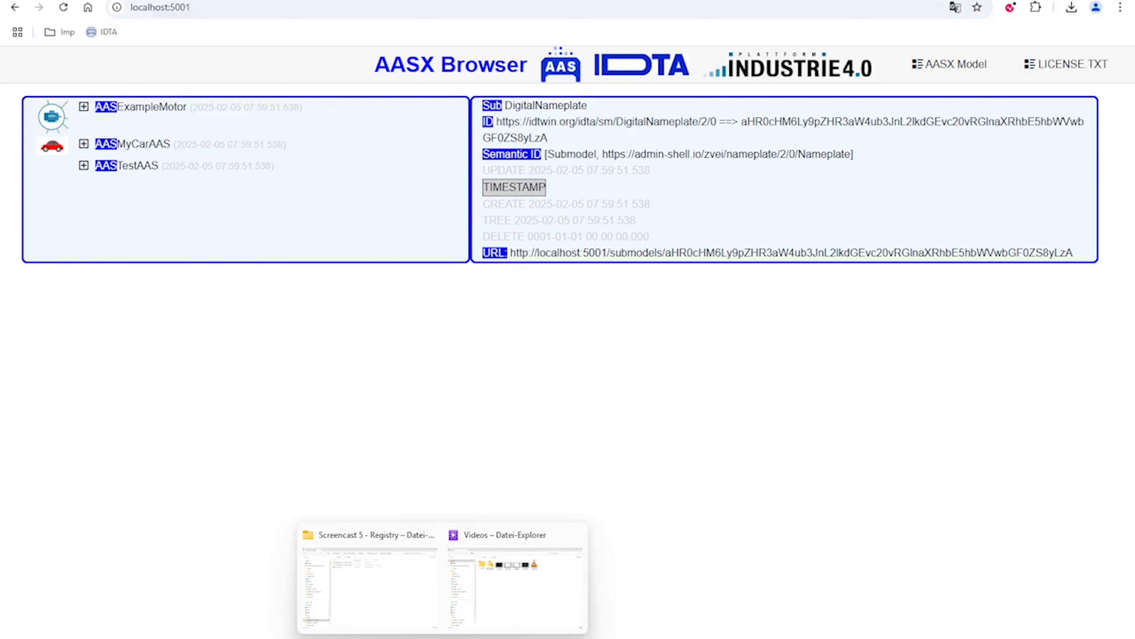
click(415, 617)
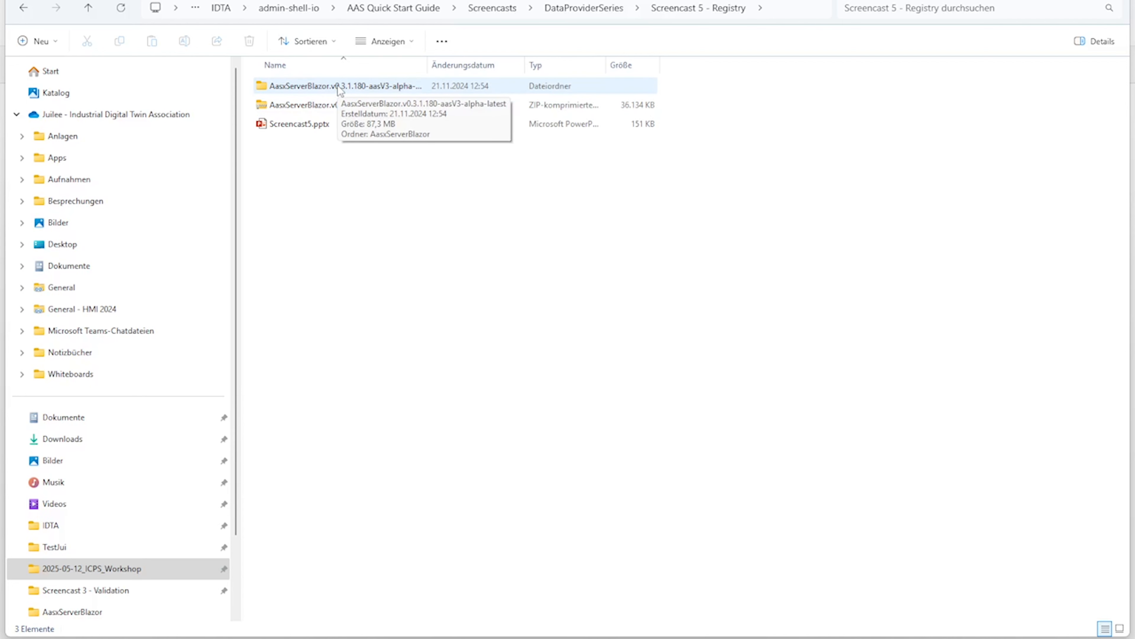
double_click(322, 86)
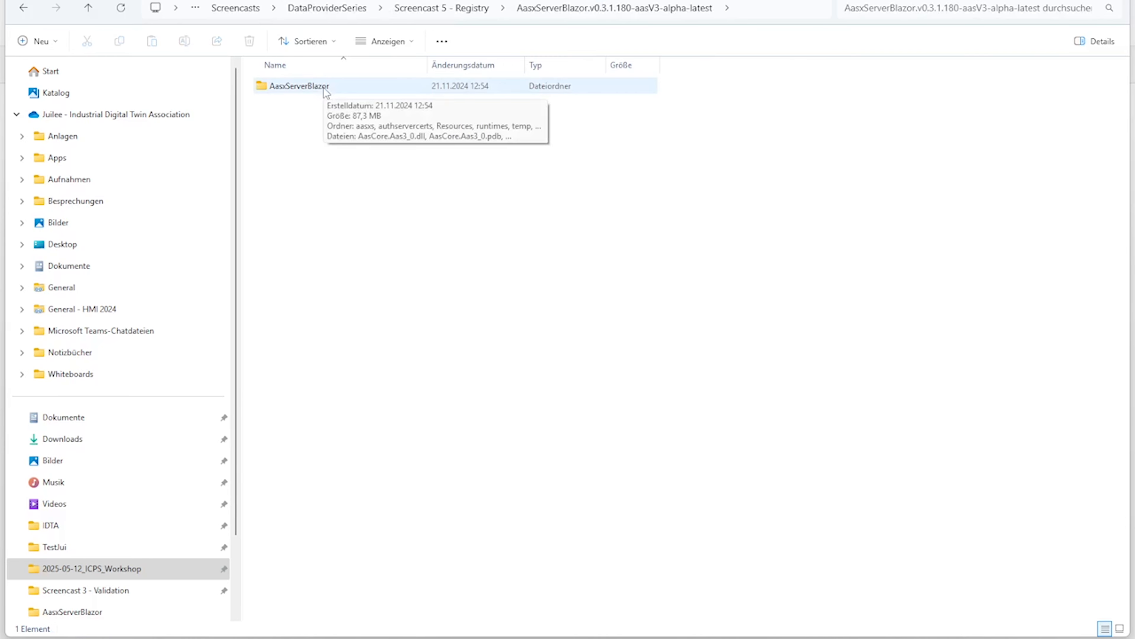
double_click(325, 92)
scroll(390, 358, down, 2)
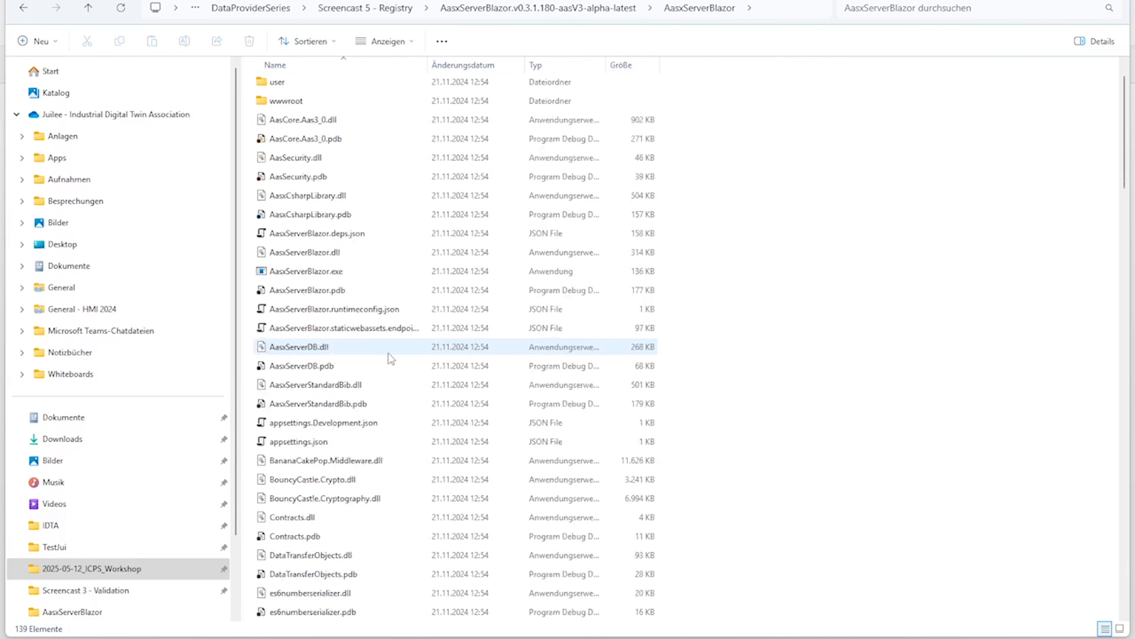
scroll(390, 358, down, 5)
scroll(390, 358, up, 7)
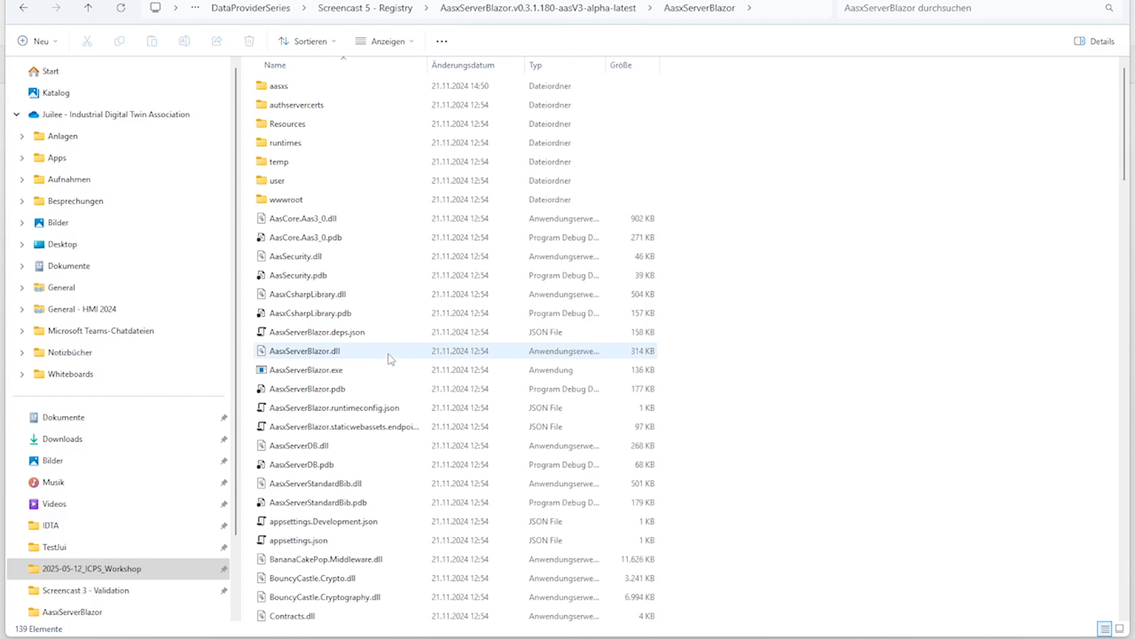
double_click(297, 88)
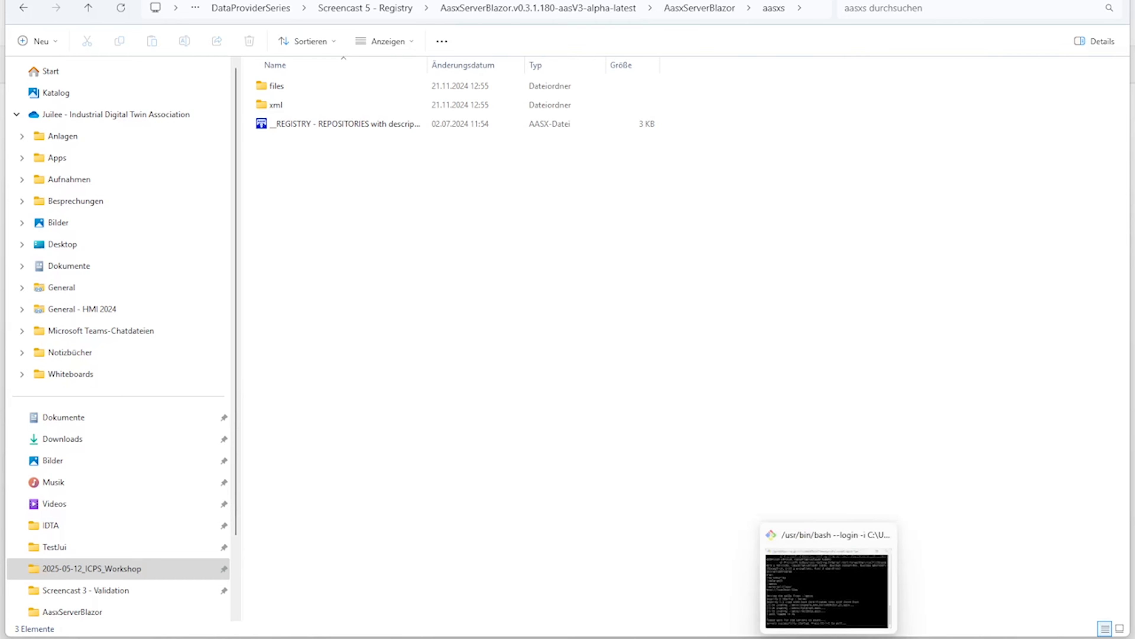
Examine the submodels of the REGISTRY shell in the registry package file and return to the AasxServerBlazor folder
click(856, 637)
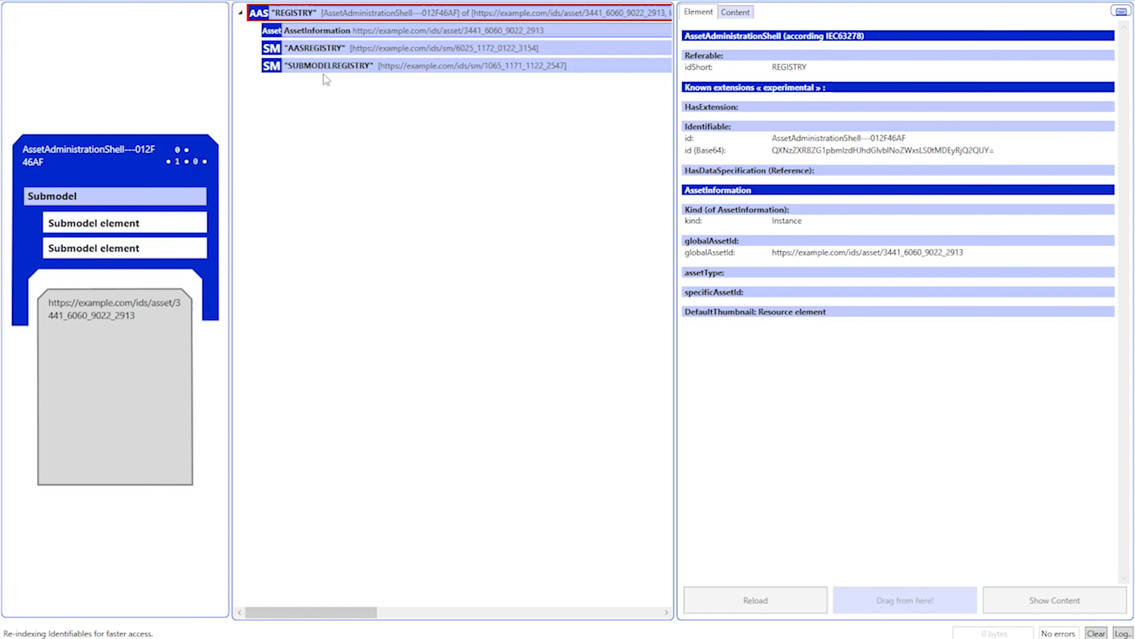
key(alt+Tab)
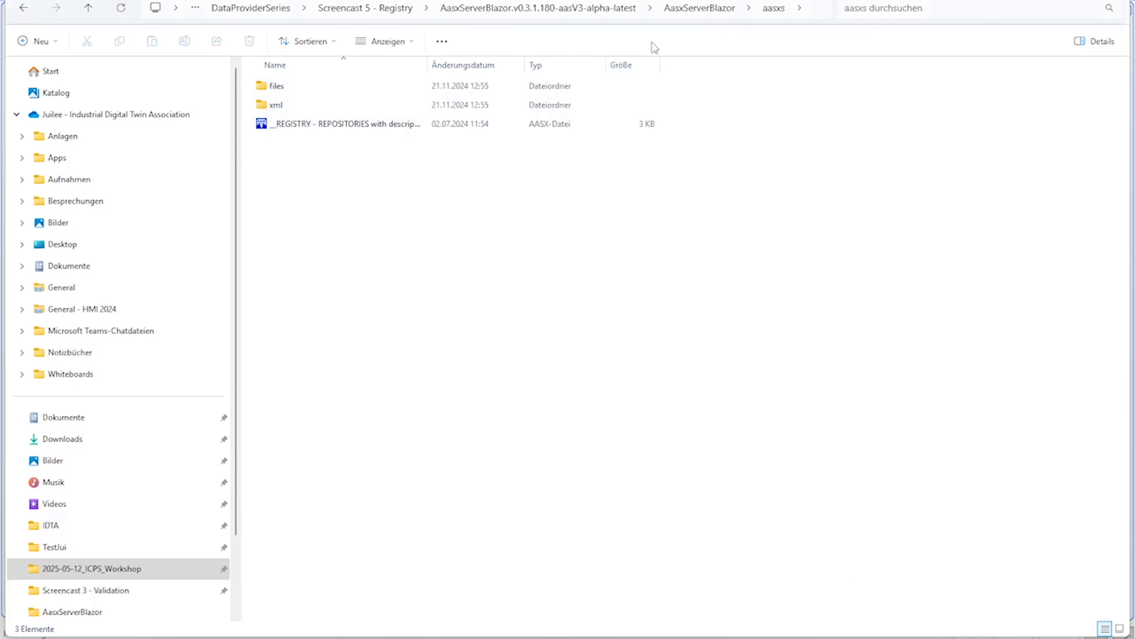
click(679, 16)
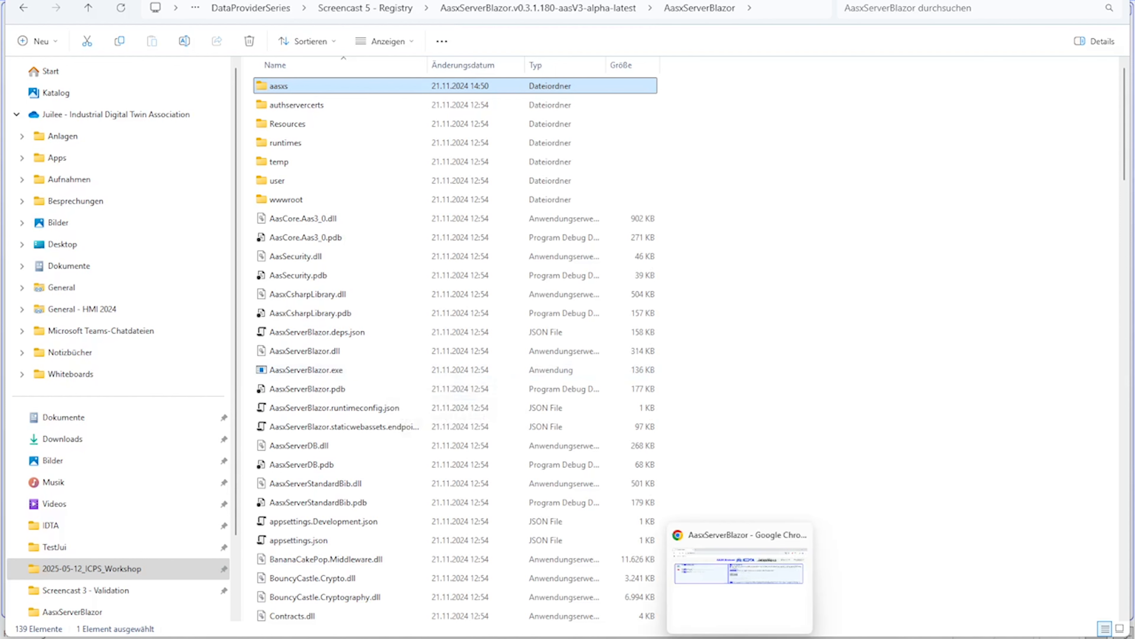
Compare the running server's address in the browser with the HTTP endpoint port in appsettings.json, viewed in Notepad++
click(740, 638)
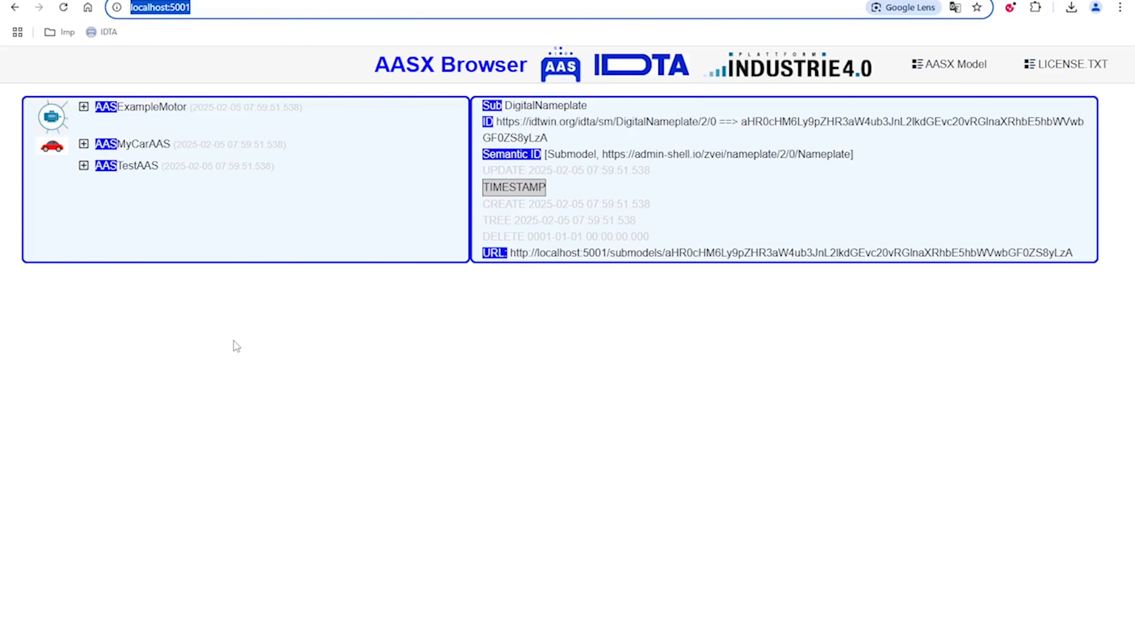
key(alt+Tab)
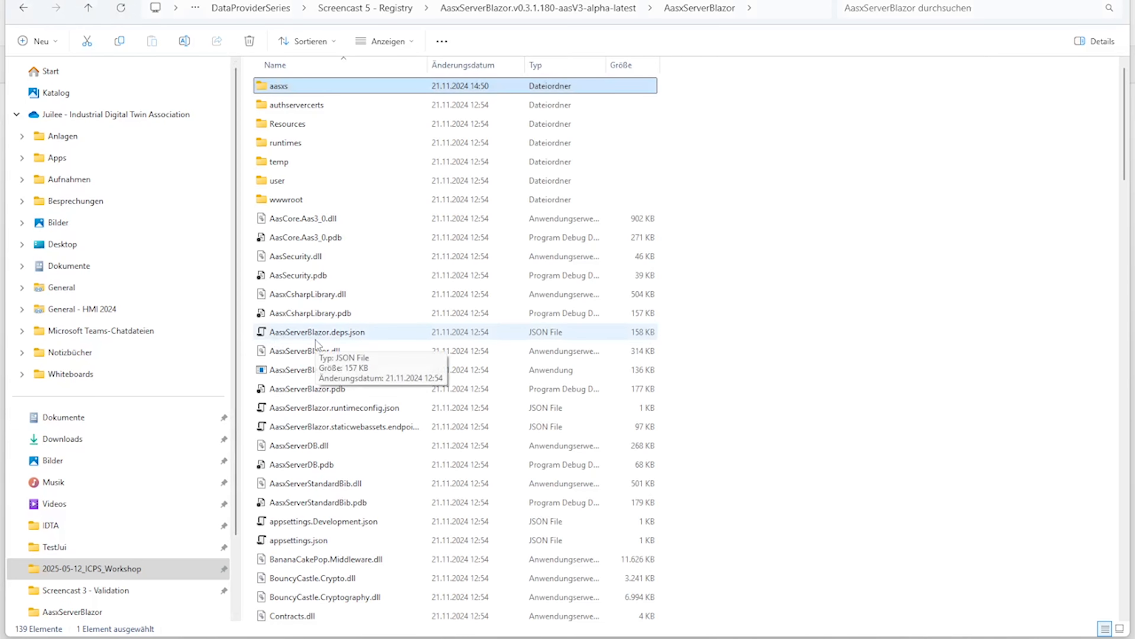
click(309, 542)
right_click(308, 542)
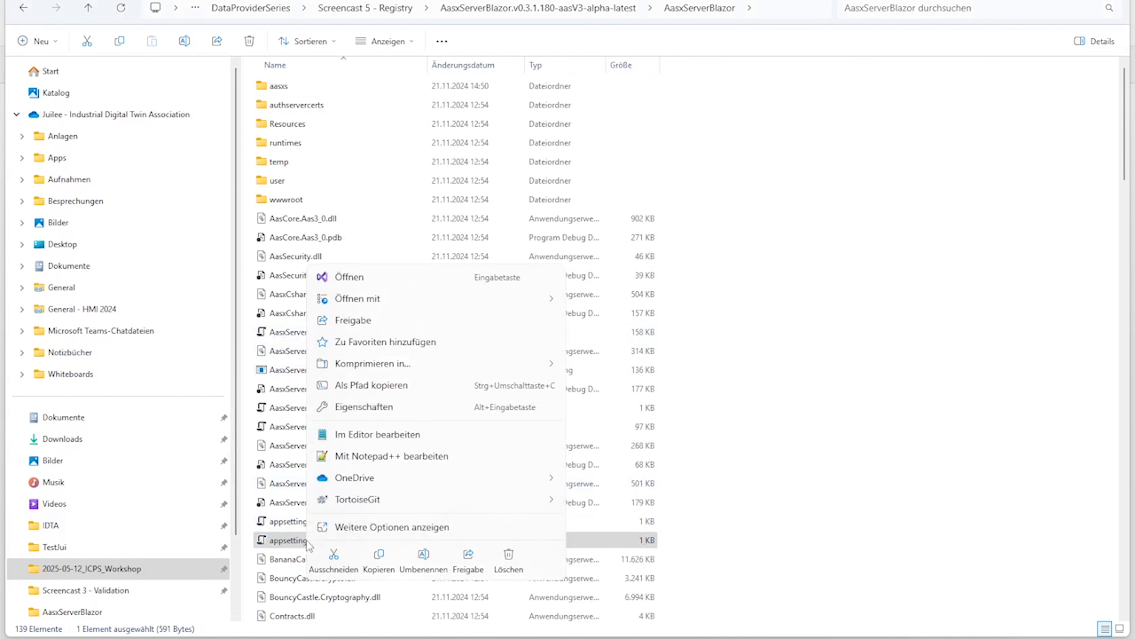
click(354, 457)
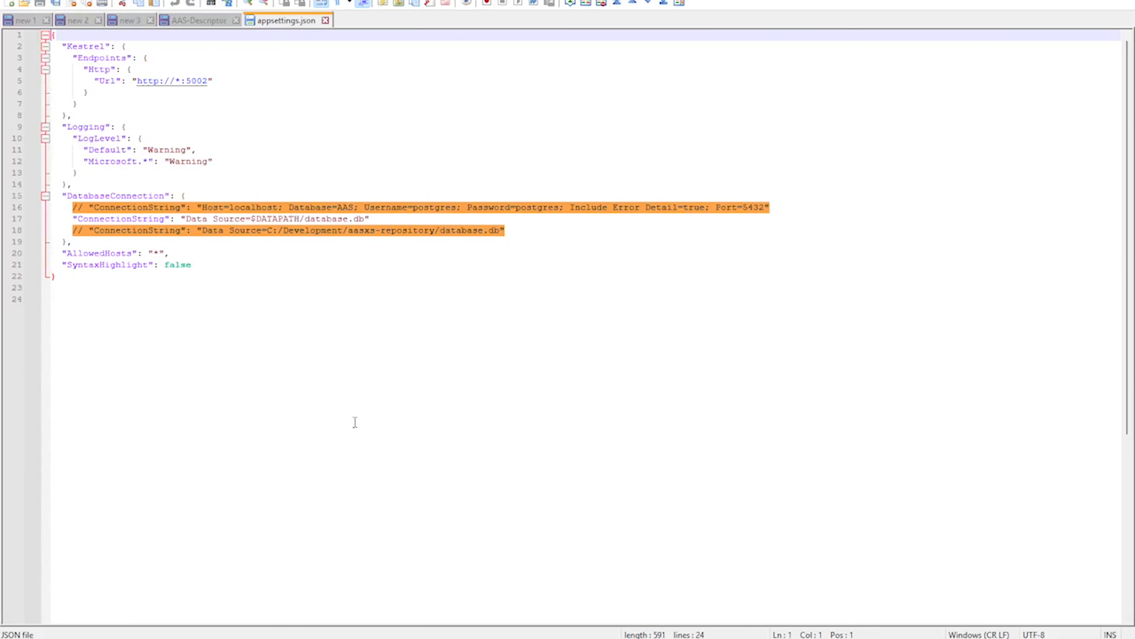
drag(187, 85, 208, 84)
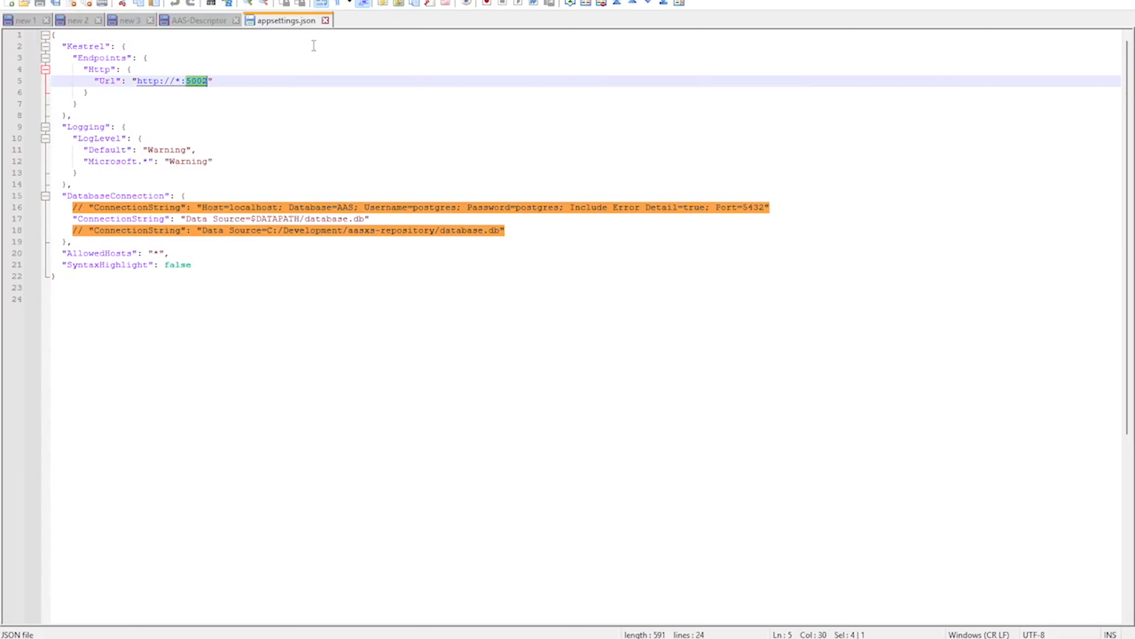
click(326, 20)
key(alt+Tab)
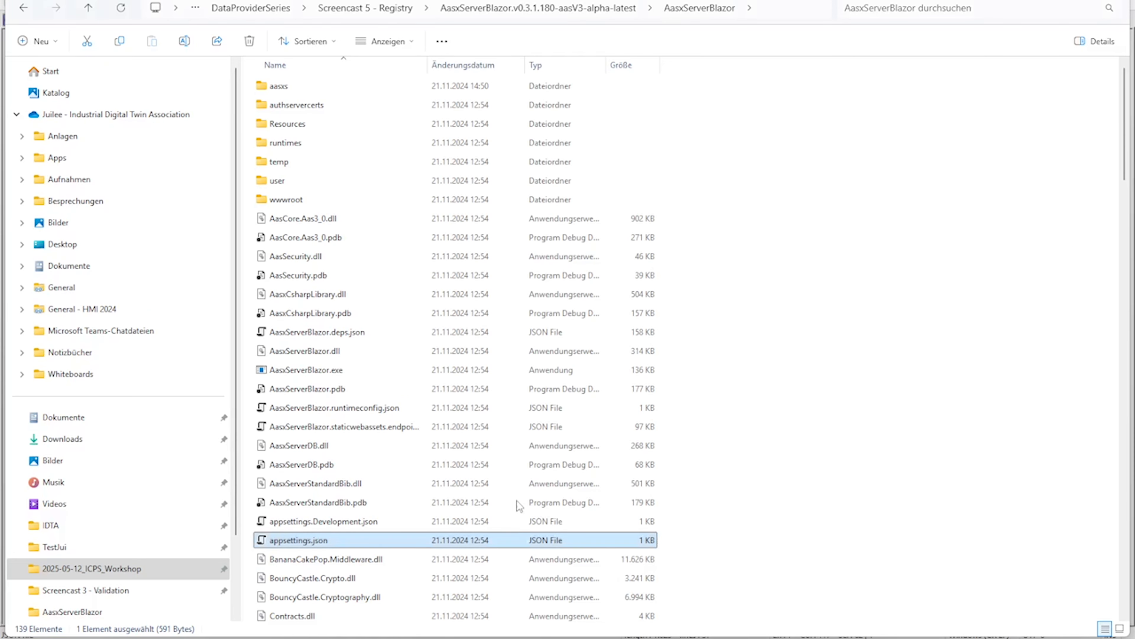
Check the external-blazor URL and its port in startForDemo.sh using Notepad++ and close the file
scroll(366, 514, down, 20)
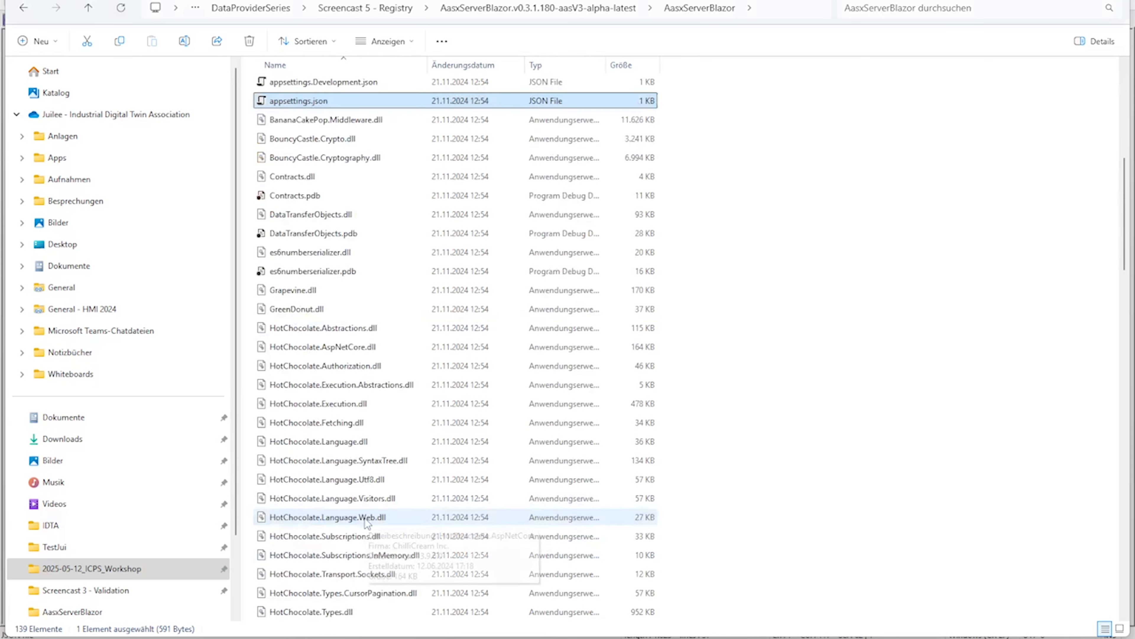
scroll(365, 520, down, 20)
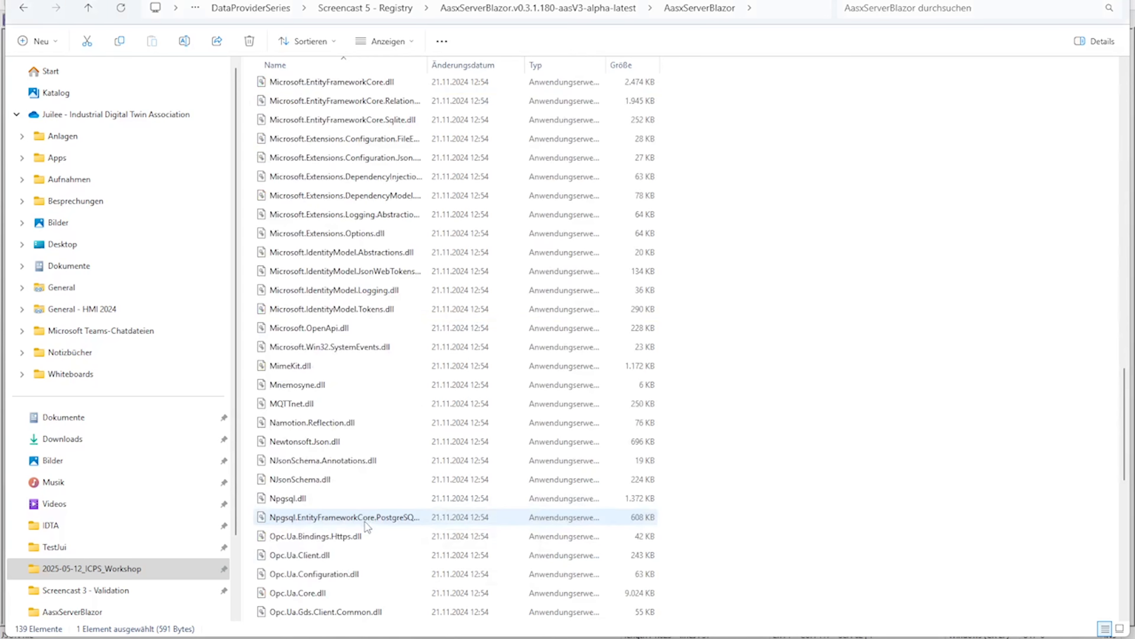
scroll(365, 522, down, 1)
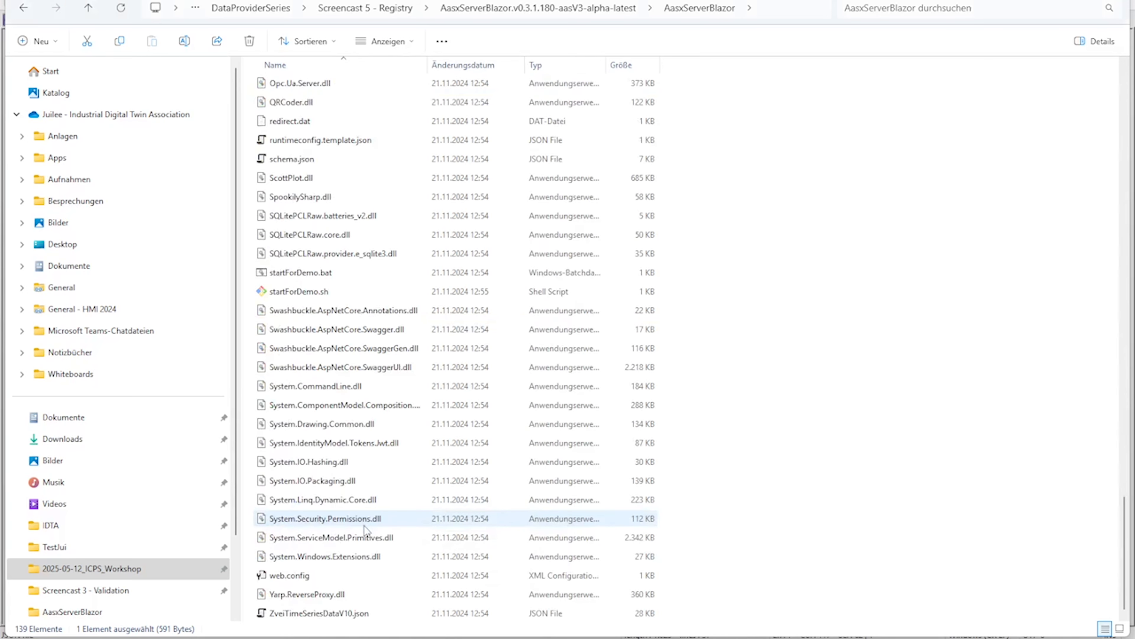
click(325, 300)
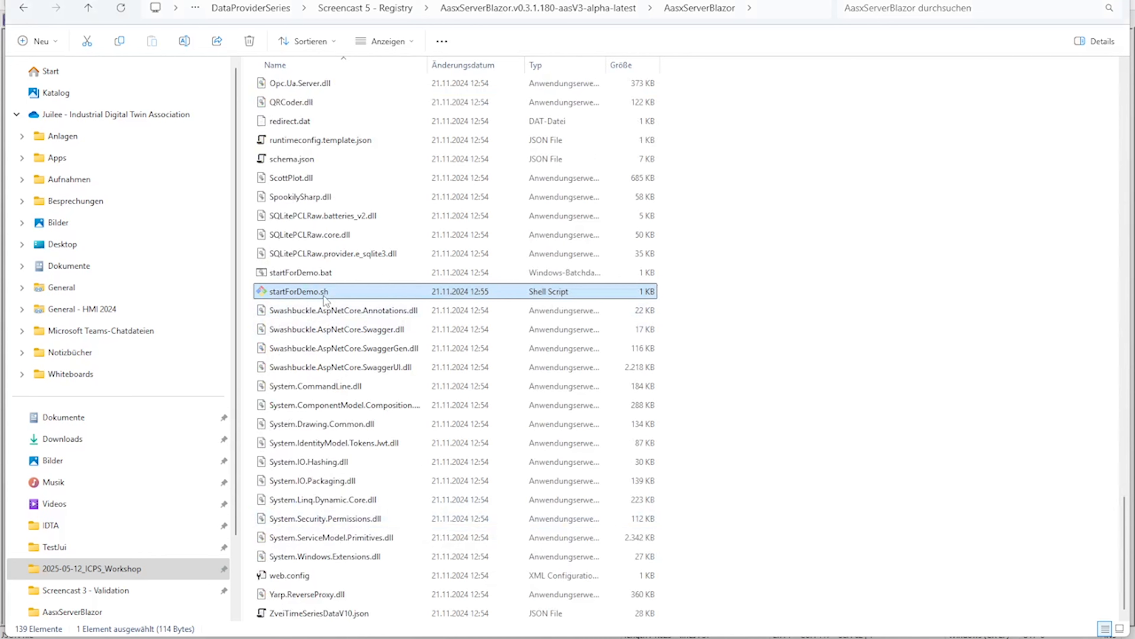
right_click(325, 300)
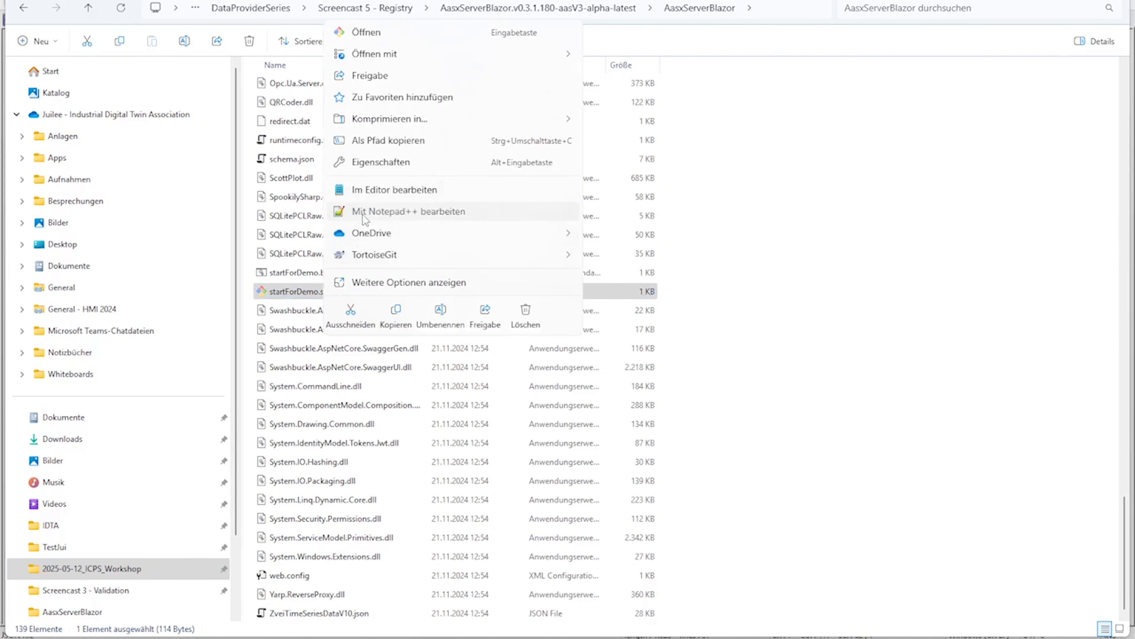
click(364, 216)
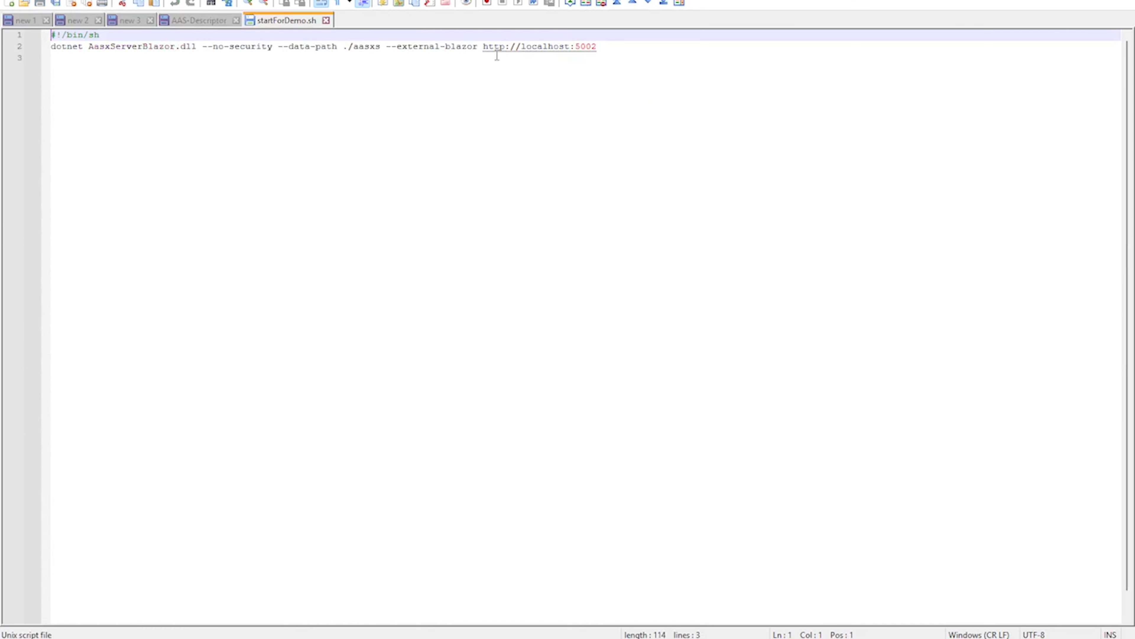
drag(397, 46, 478, 48)
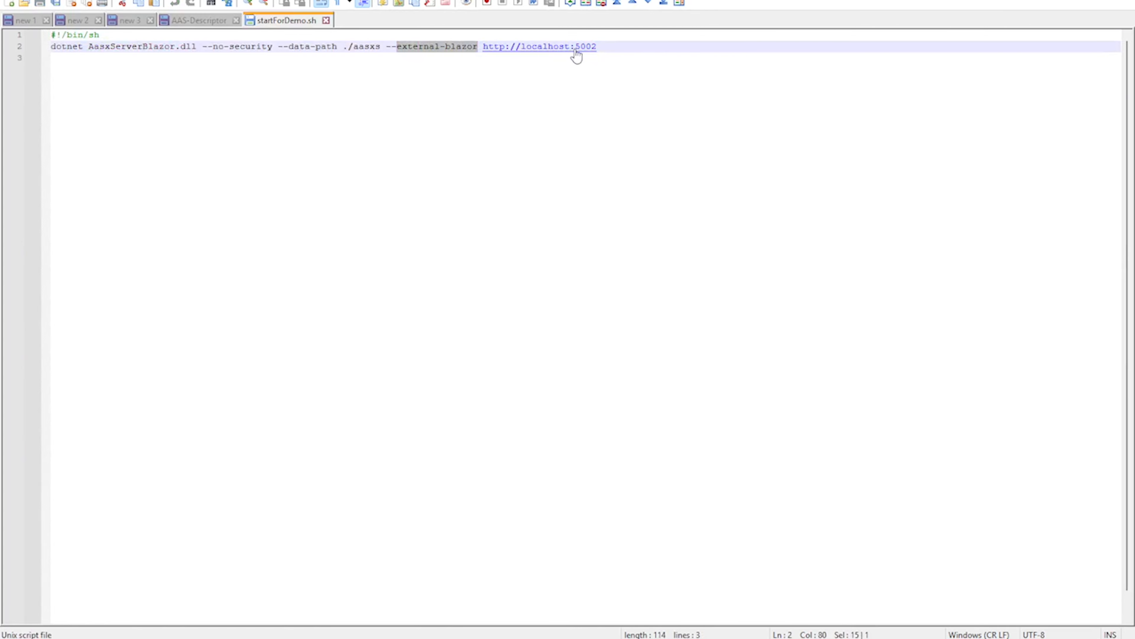
drag(576, 47, 598, 50)
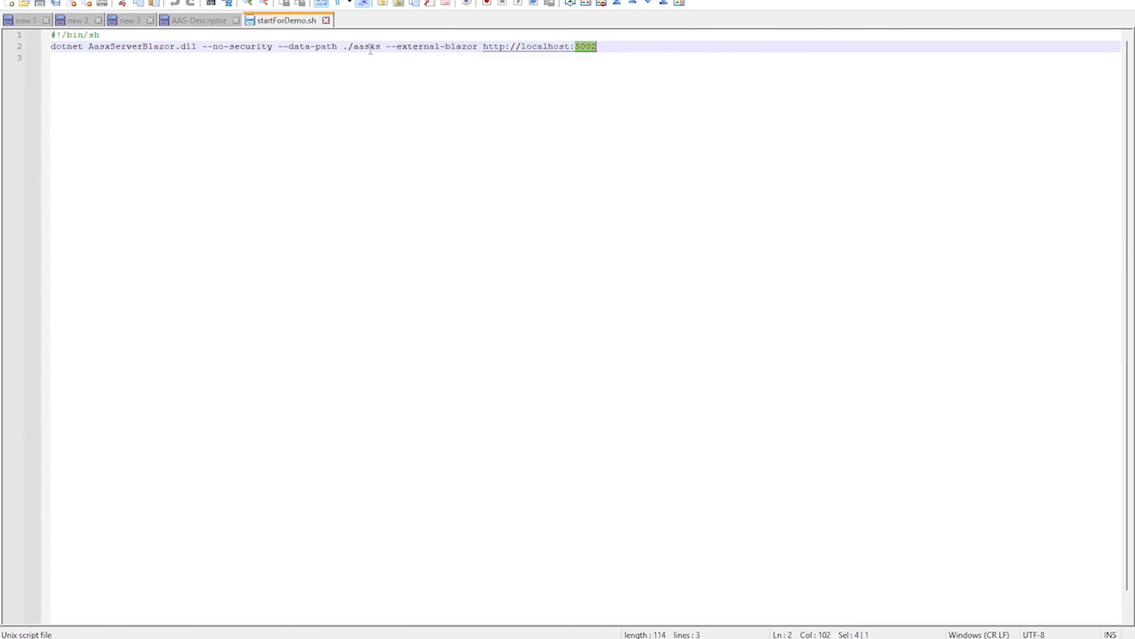
click(327, 20)
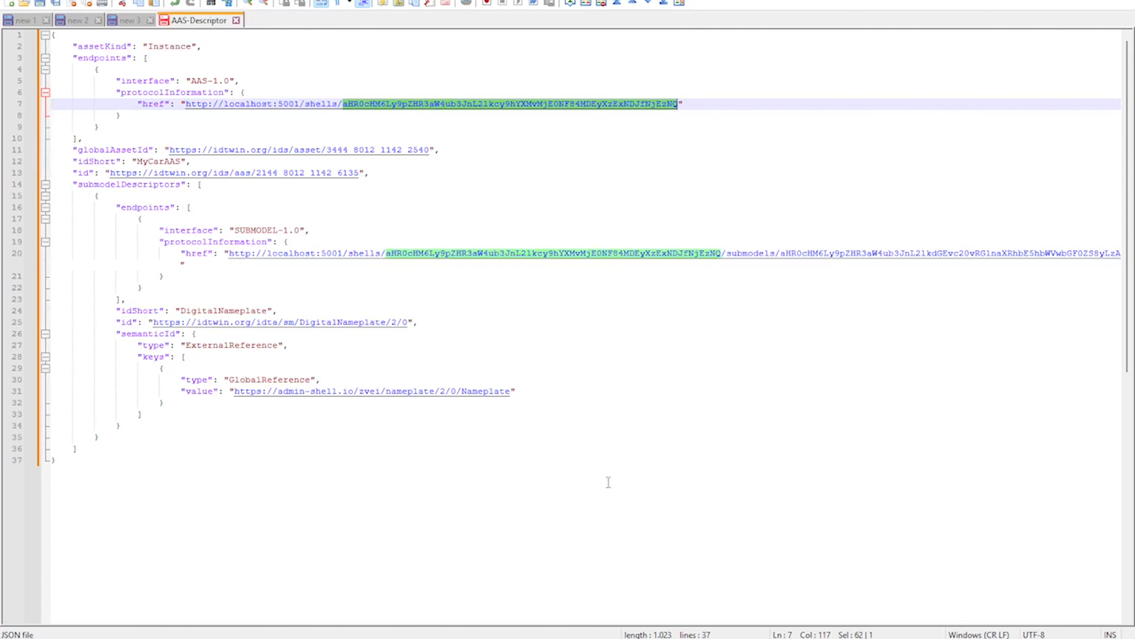
key(alt+Tab)
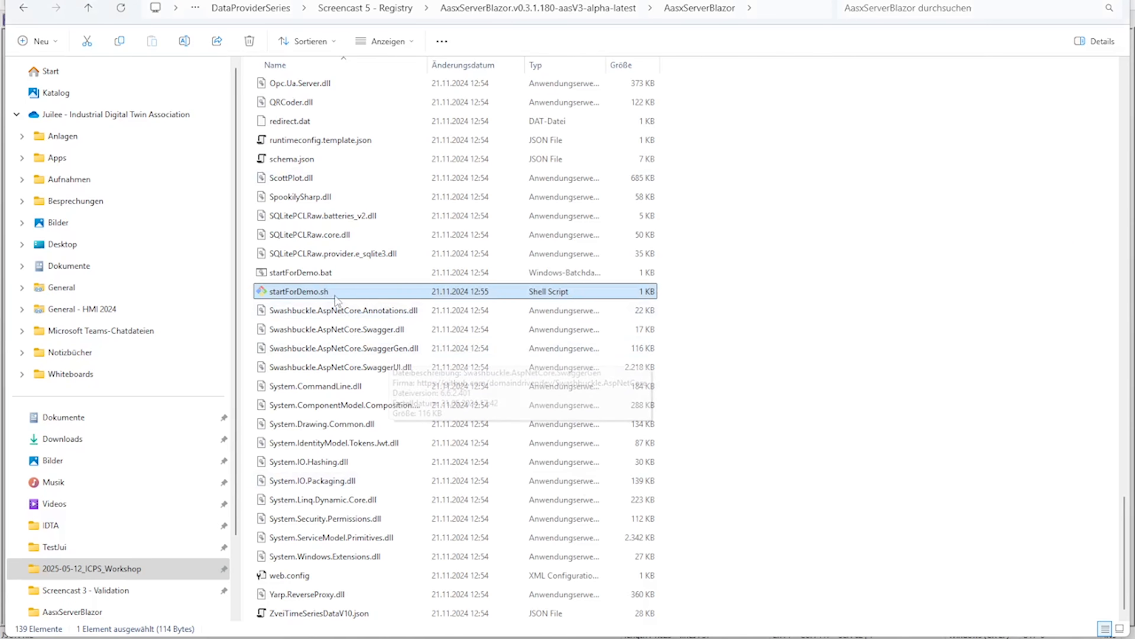
Run startForDemo.sh to start the registry server and check its startup output in a maximised console
double_click(323, 295)
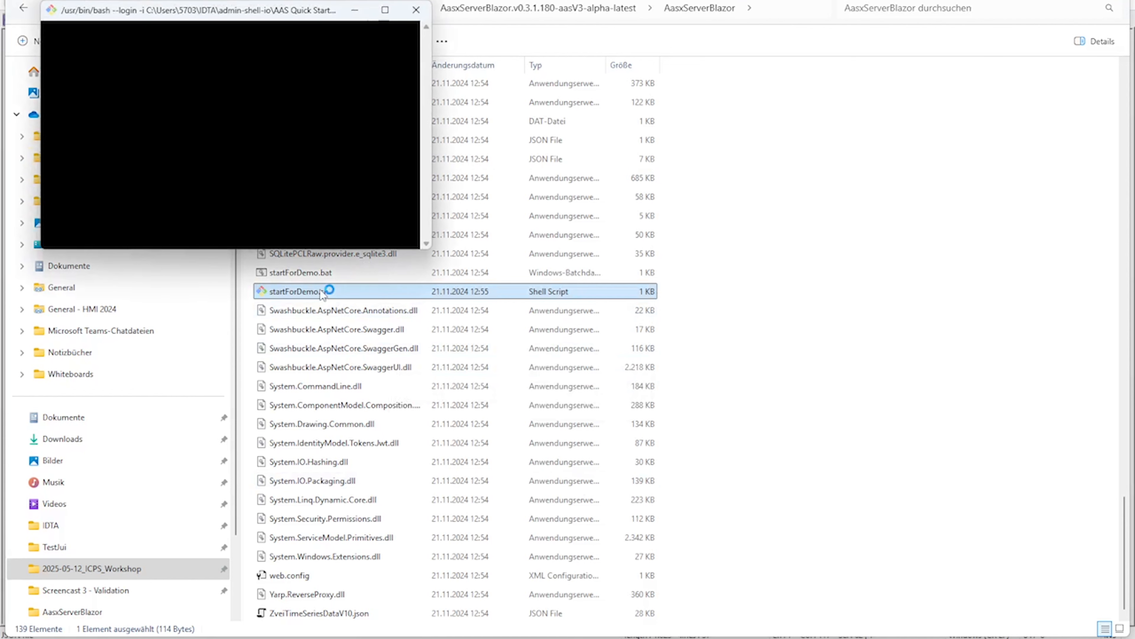
click(384, 14)
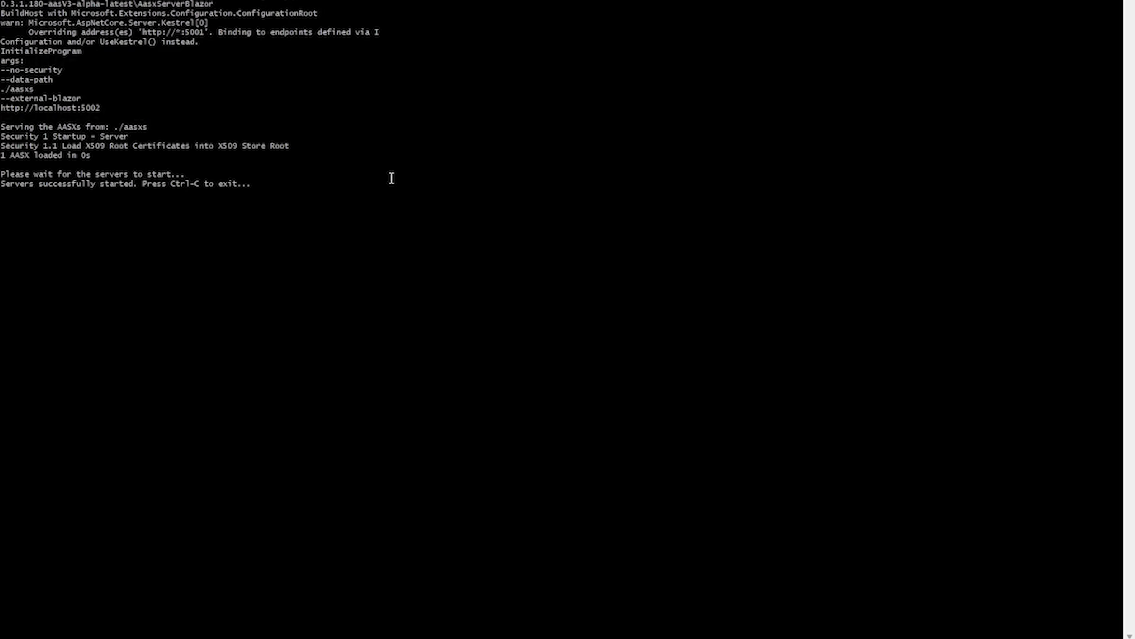
drag(16, 33, 17, 65)
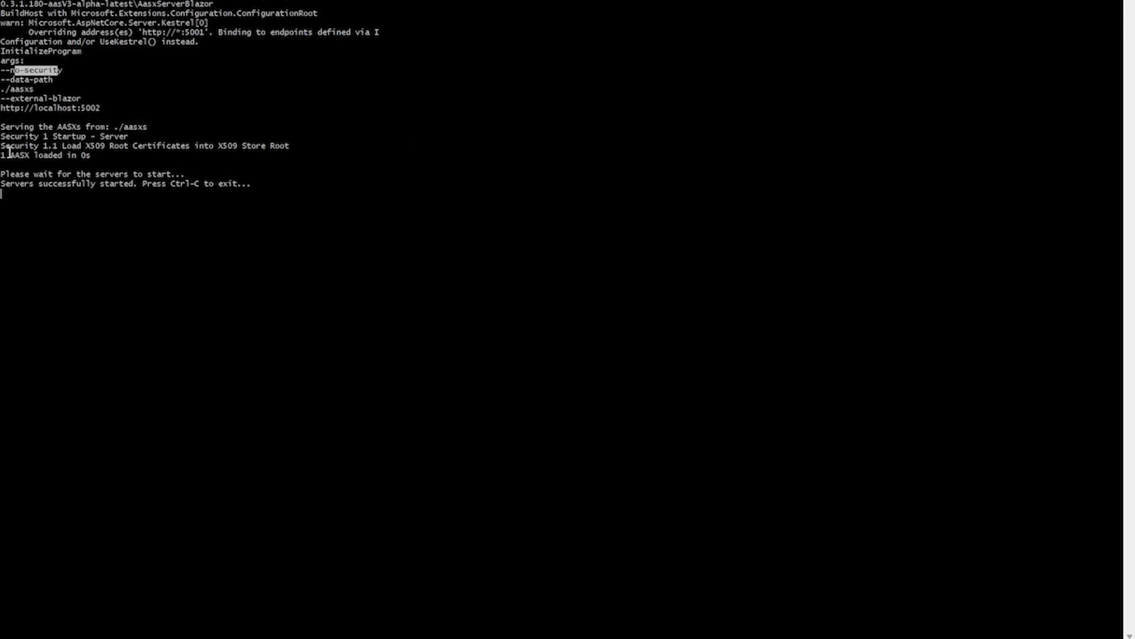
drag(8, 154, 85, 156)
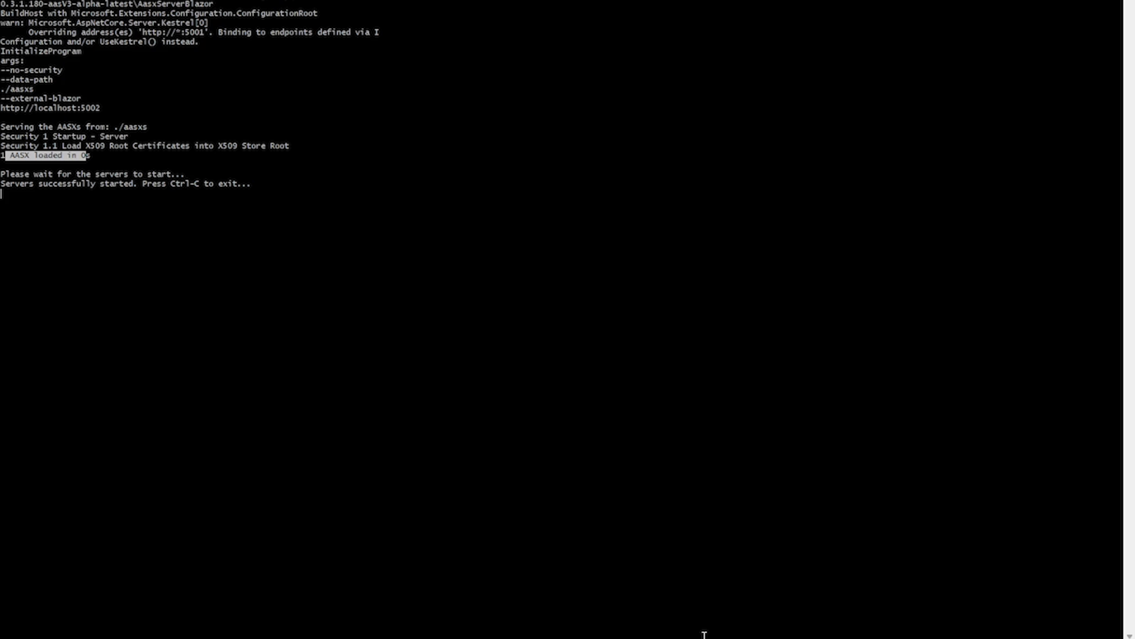
Switch to Chrome and open localhost:5002 in a new tab
click(705, 638)
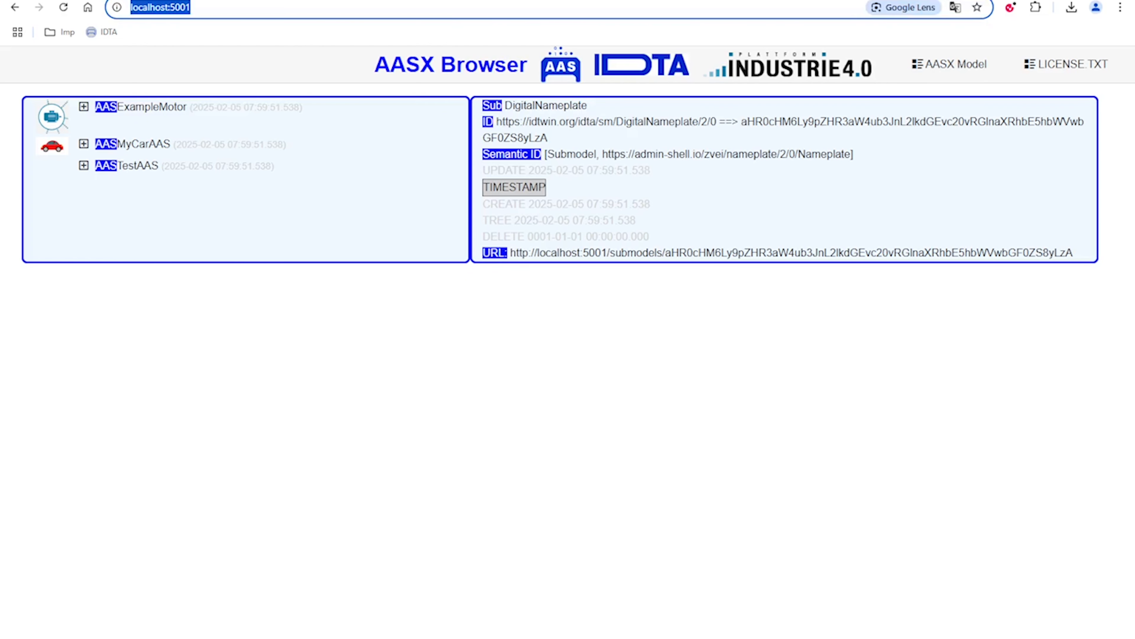
key(ctrl+t)
text(local)
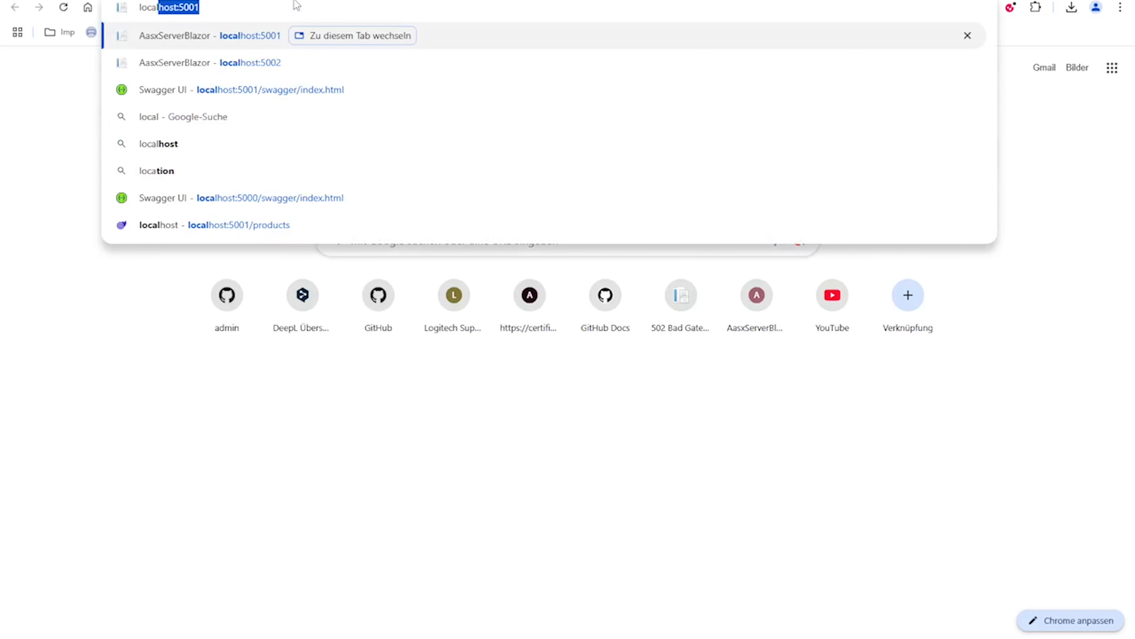
text(host:500)
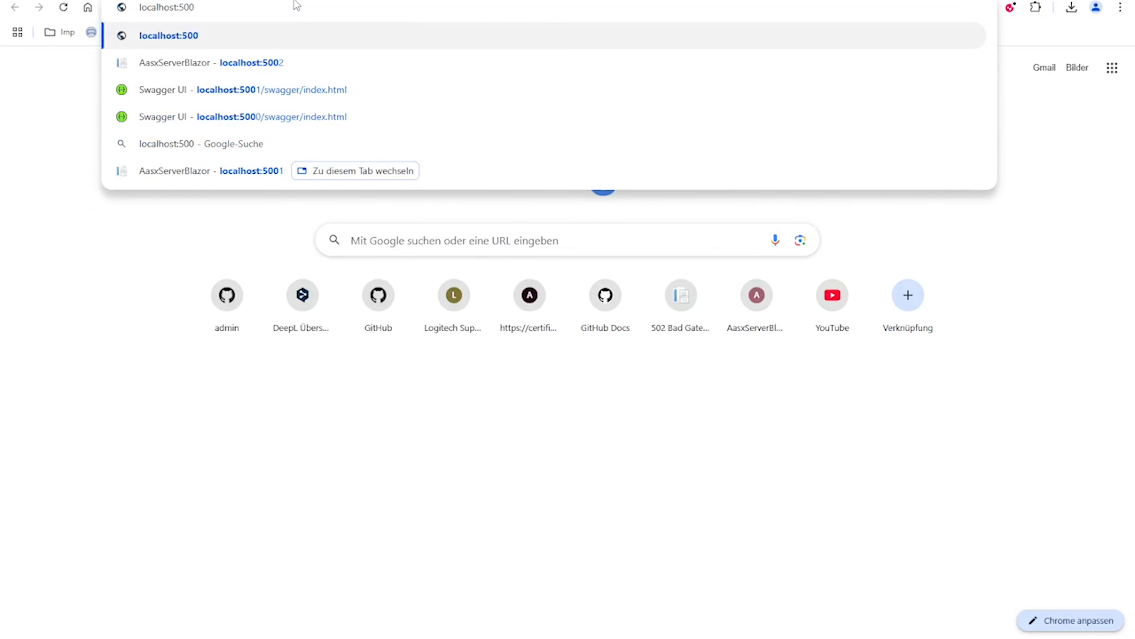
text(2)
key(Return)
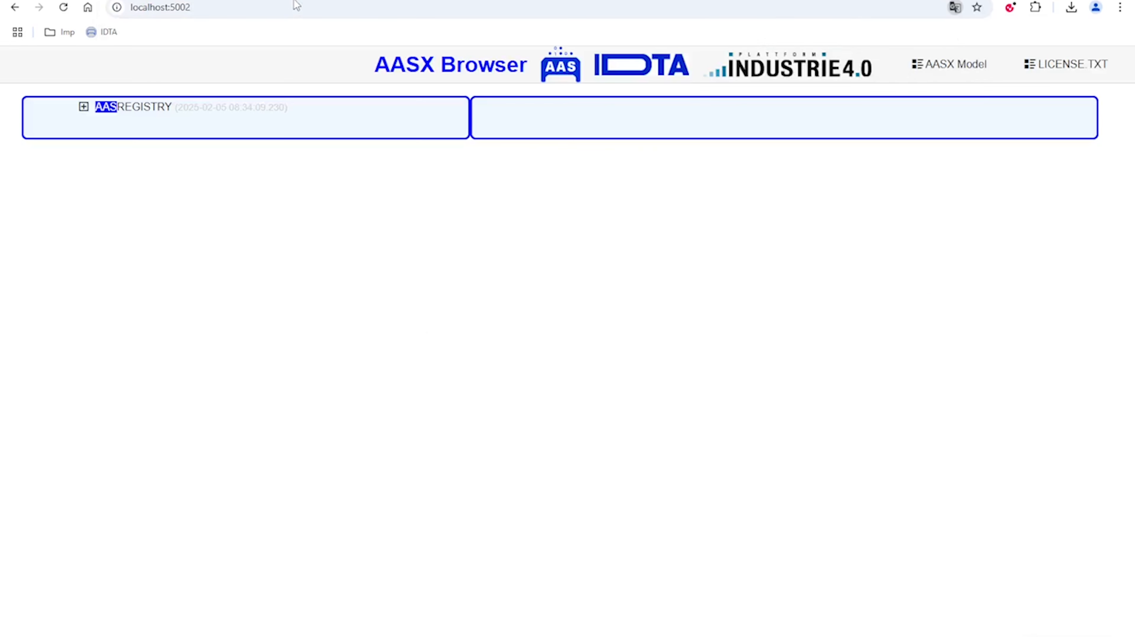
Expand the REGISTRY shell and view the details of its AASREGISTRY and SUBMODELREGISTRY submodels
click(83, 107)
click(155, 107)
click(172, 130)
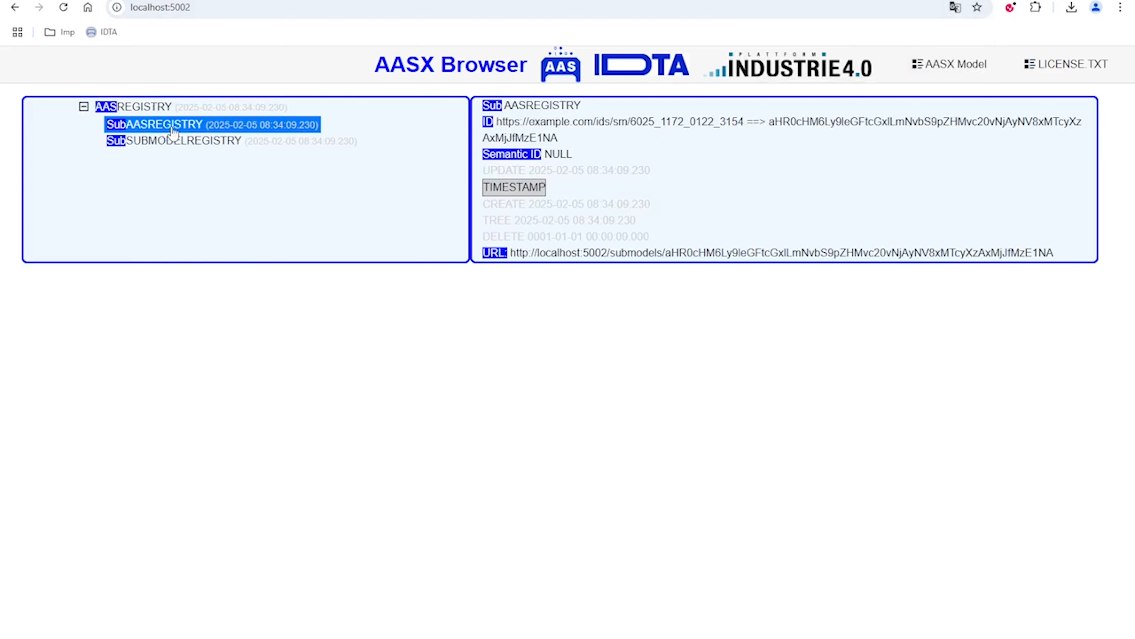
click(177, 142)
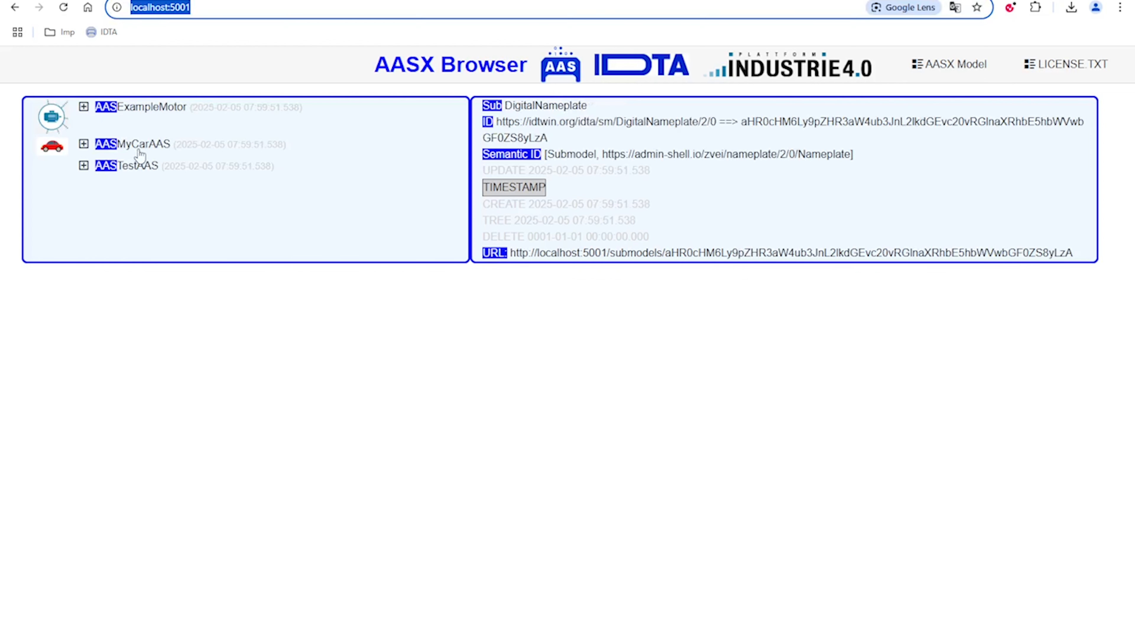
Open the Swagger UI at localhost:5002/swagger/index.html in a new tab
click(139, 150)
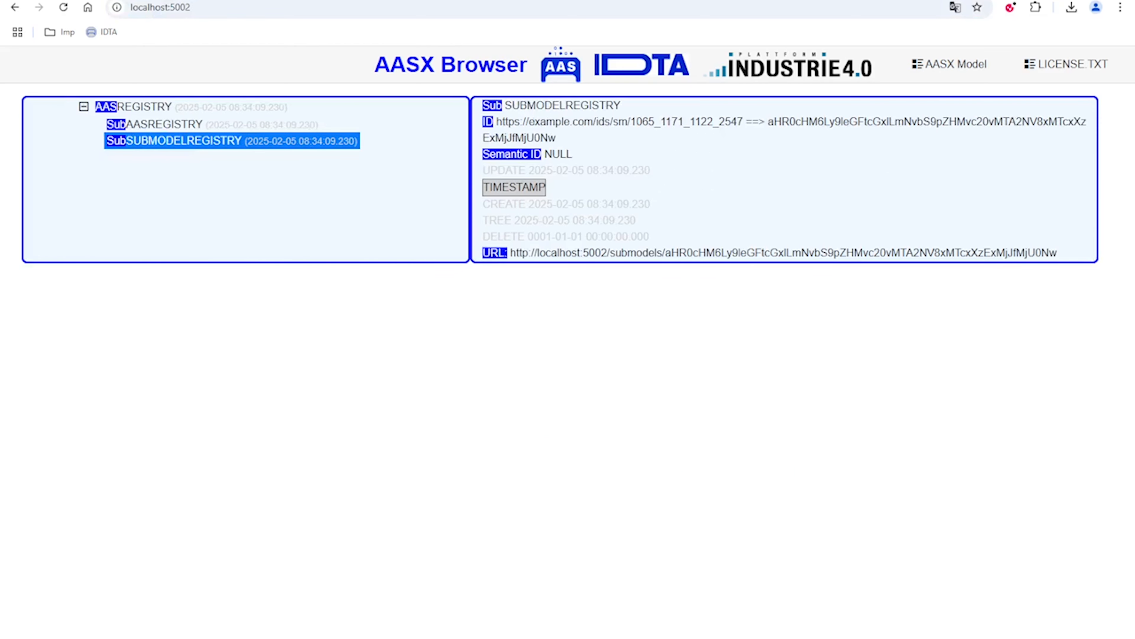
key(ctrl+t)
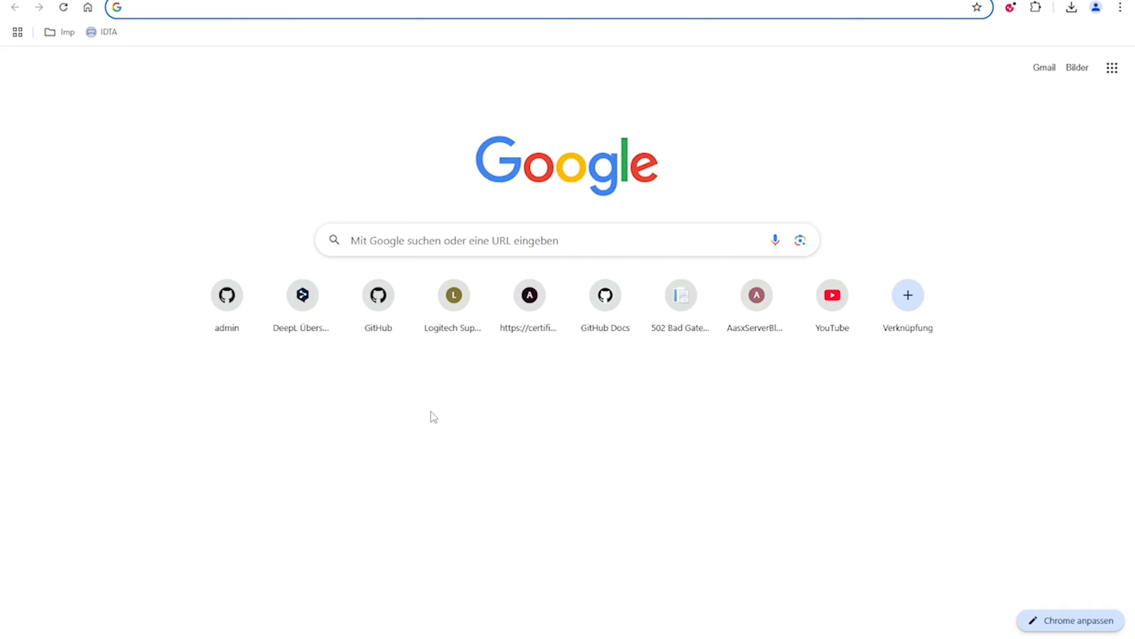
text(localhost:5001)
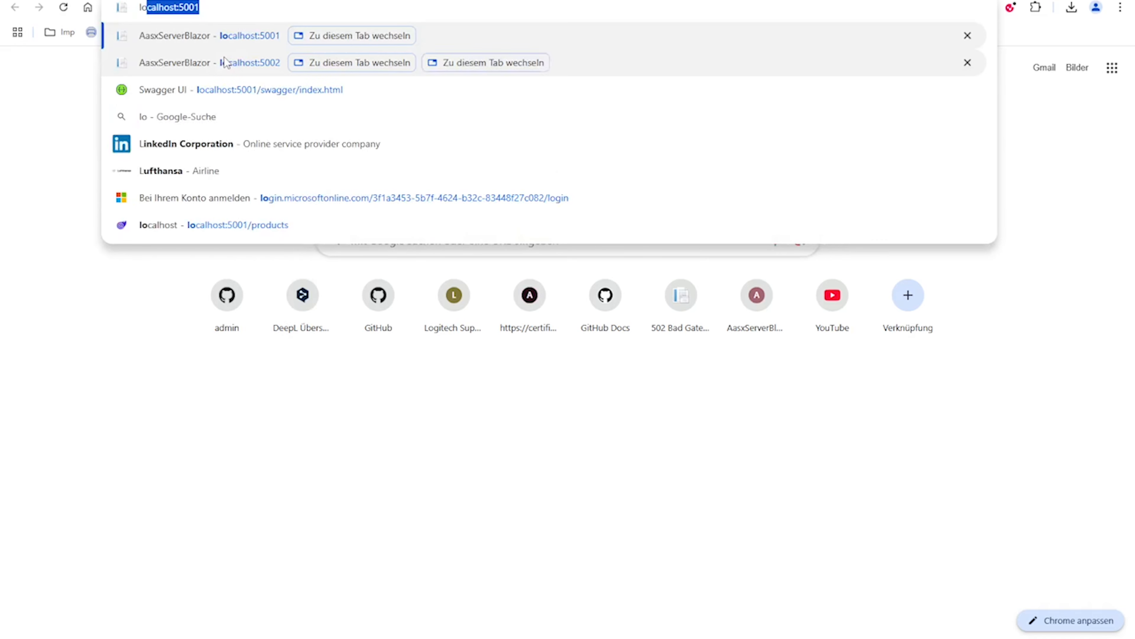
key(Down)
key(Down)
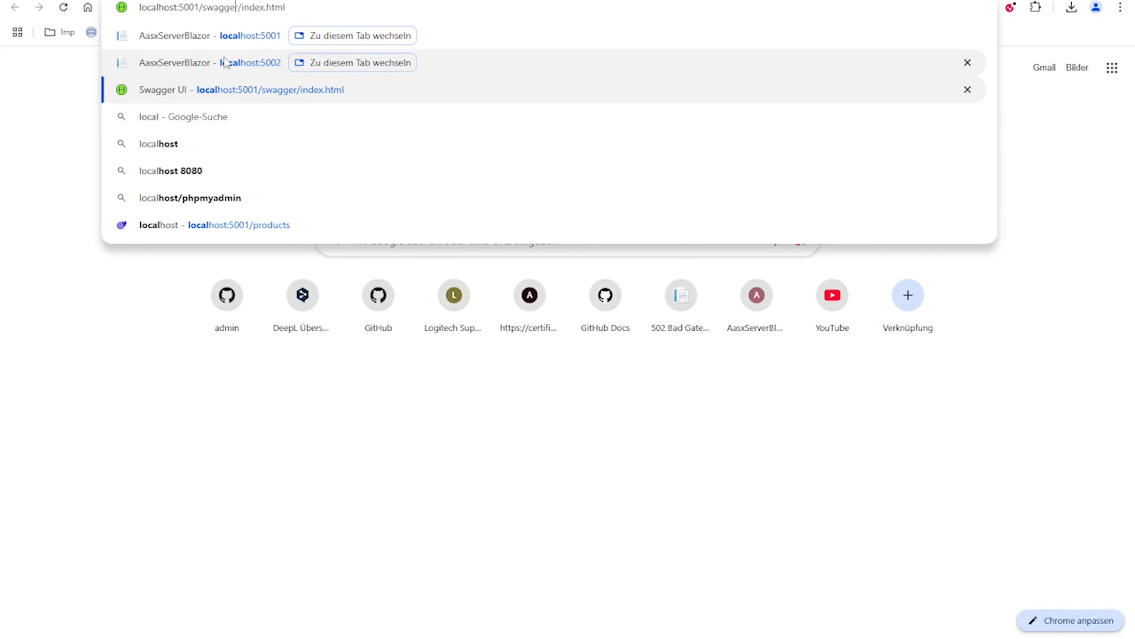
key(BackSpace)
text(2)
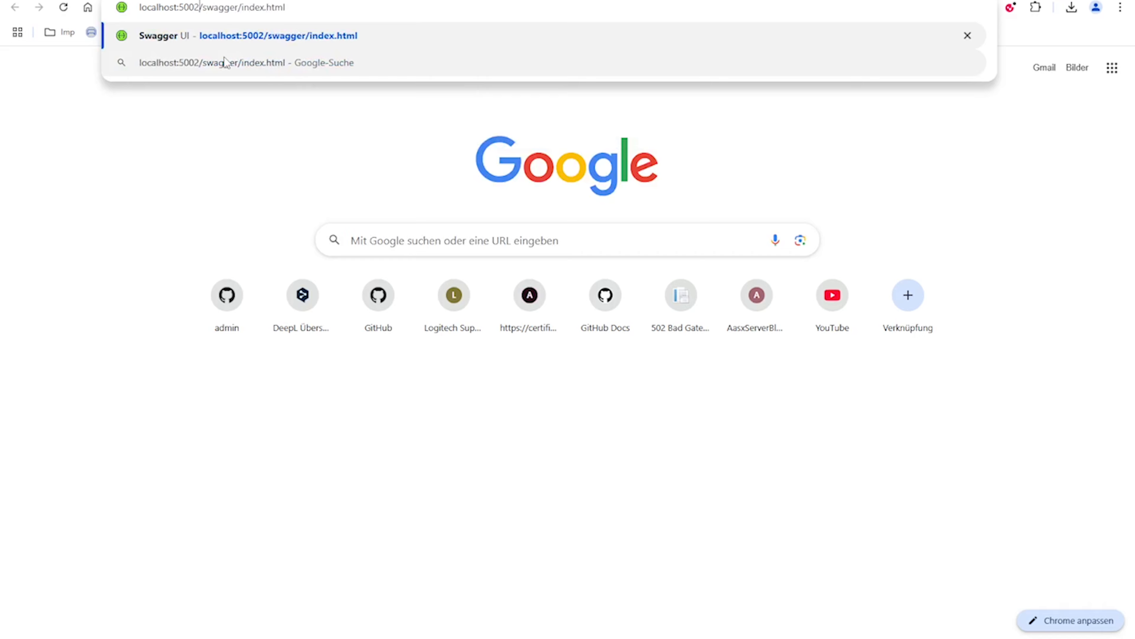
key(Return)
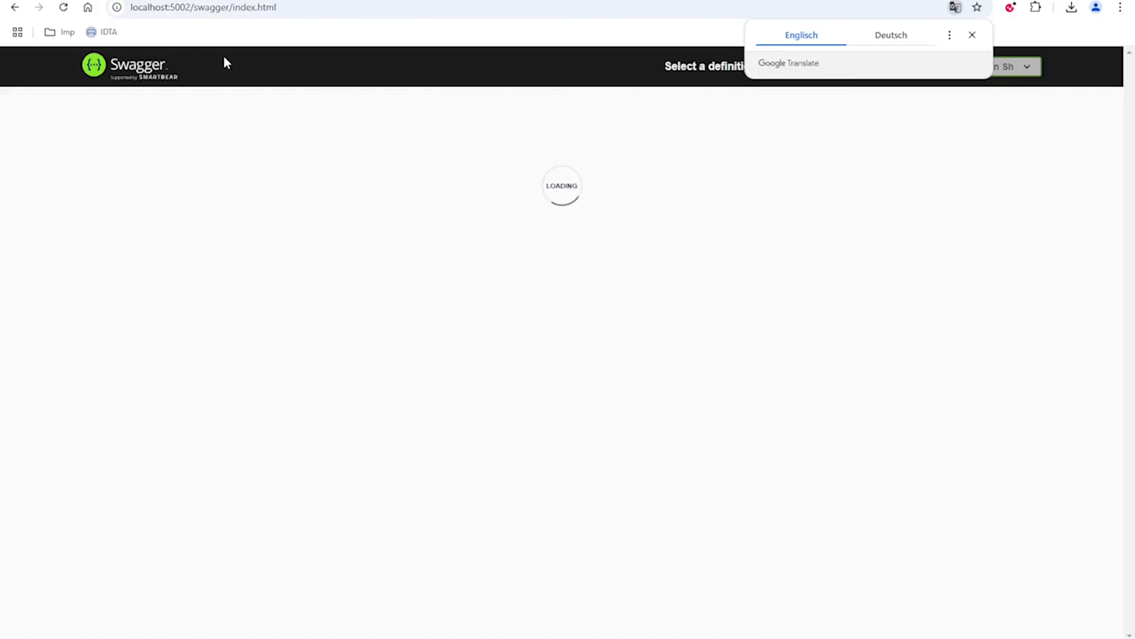
Find the AssetAdministrationShellRegistryAPIApi section and expand its POST /shell-descriptors operation
drag(276, 7, 130, 7)
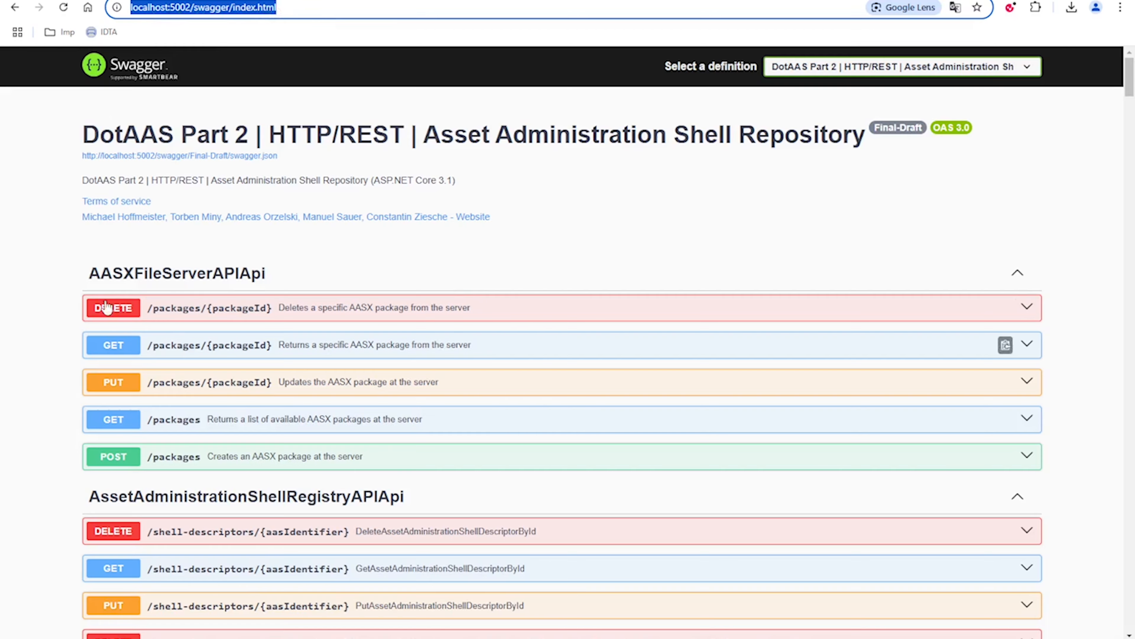
scroll(253, 371, down, 20)
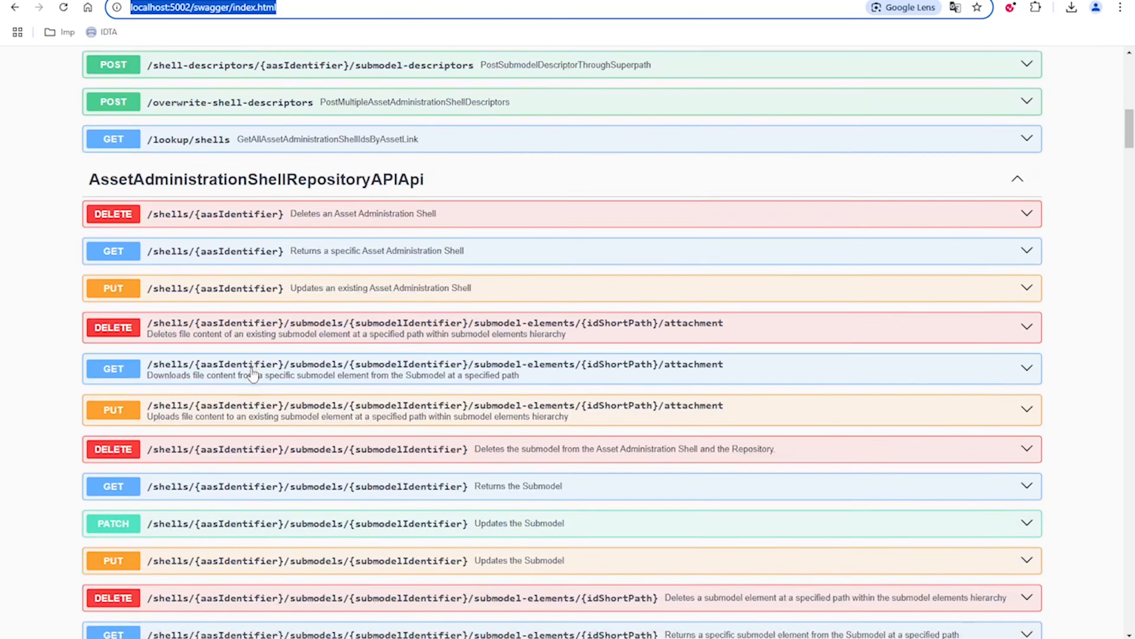
scroll(253, 374, up, 15)
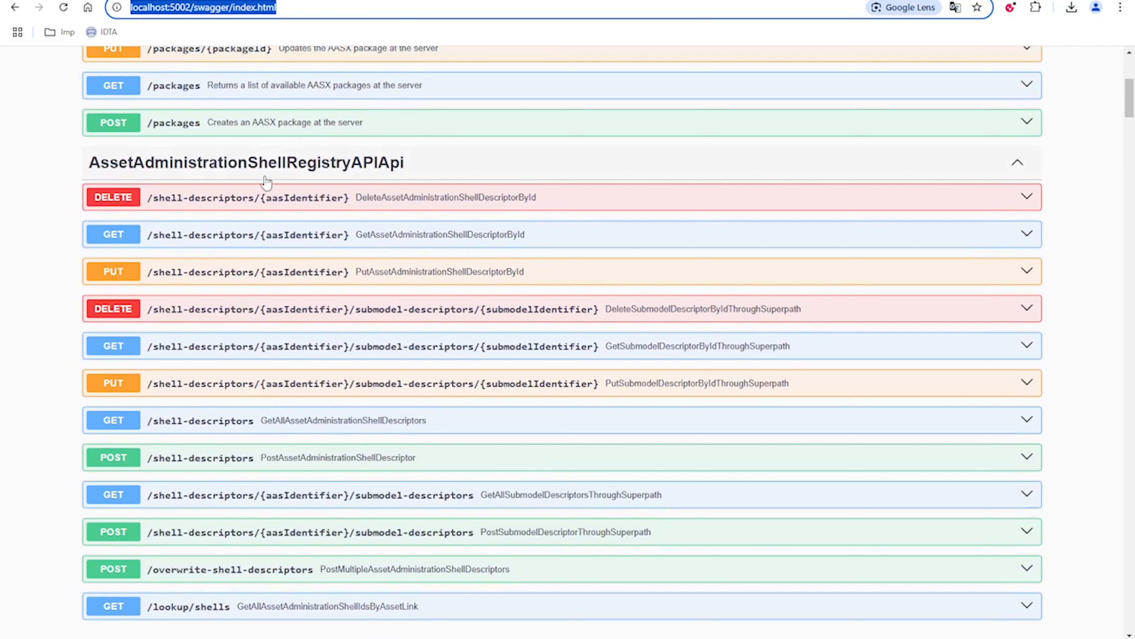
scroll(327, 401, down, 2)
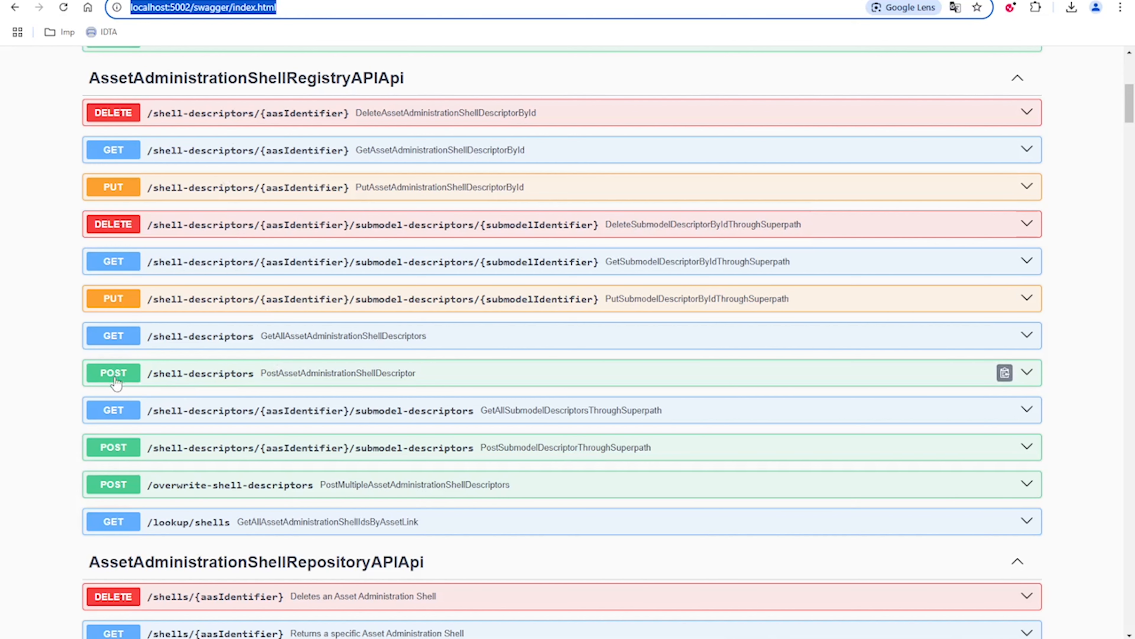
click(210, 380)
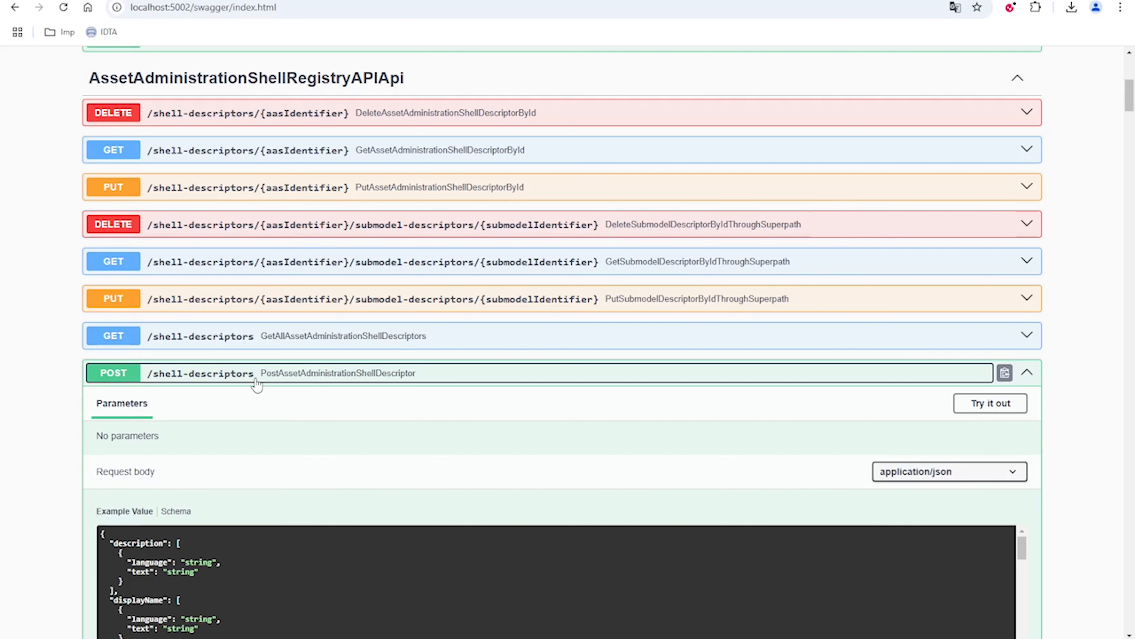
Look through the example JSON request body of the POST /shell-descriptors operation
scroll(262, 385, down, 4)
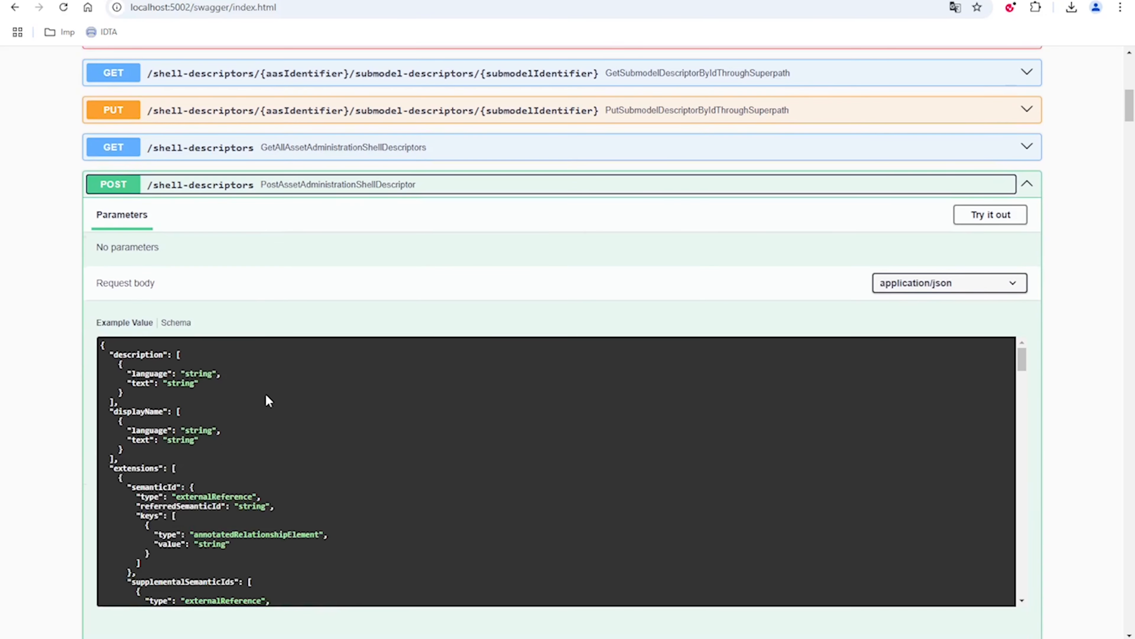
scroll(268, 400, down, 2)
scroll(270, 405, up, 2)
scroll(456, 394, down, 2)
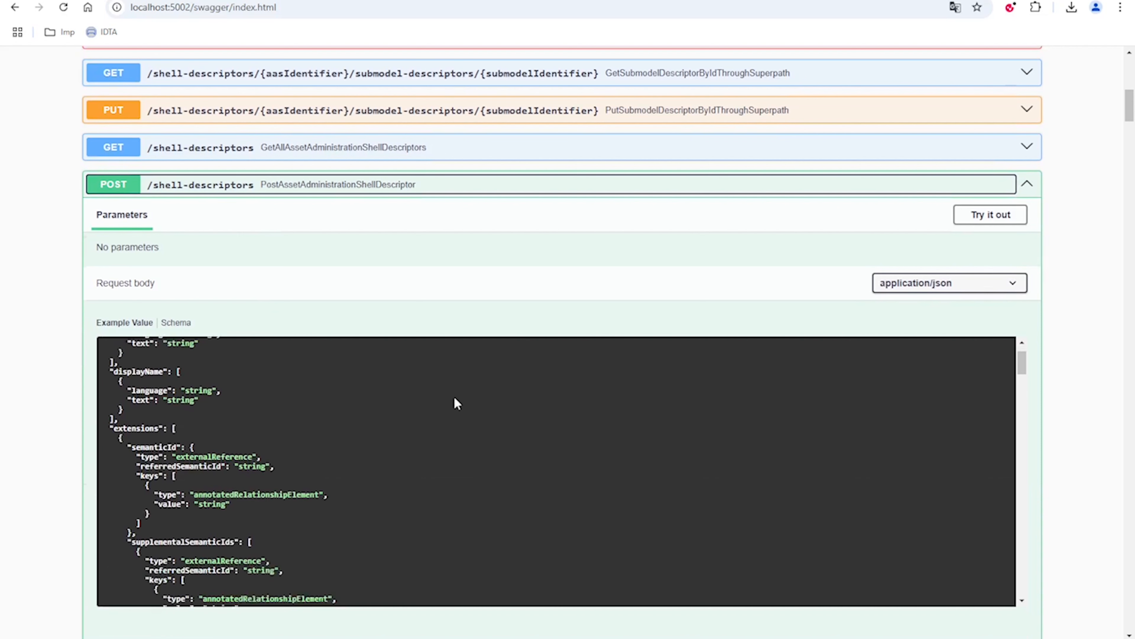
scroll(456, 394, up, 2)
Switch to Notepad++ and review the AAS-Descriptor JSON, starting with its assetKind entry and value
click(768, 638)
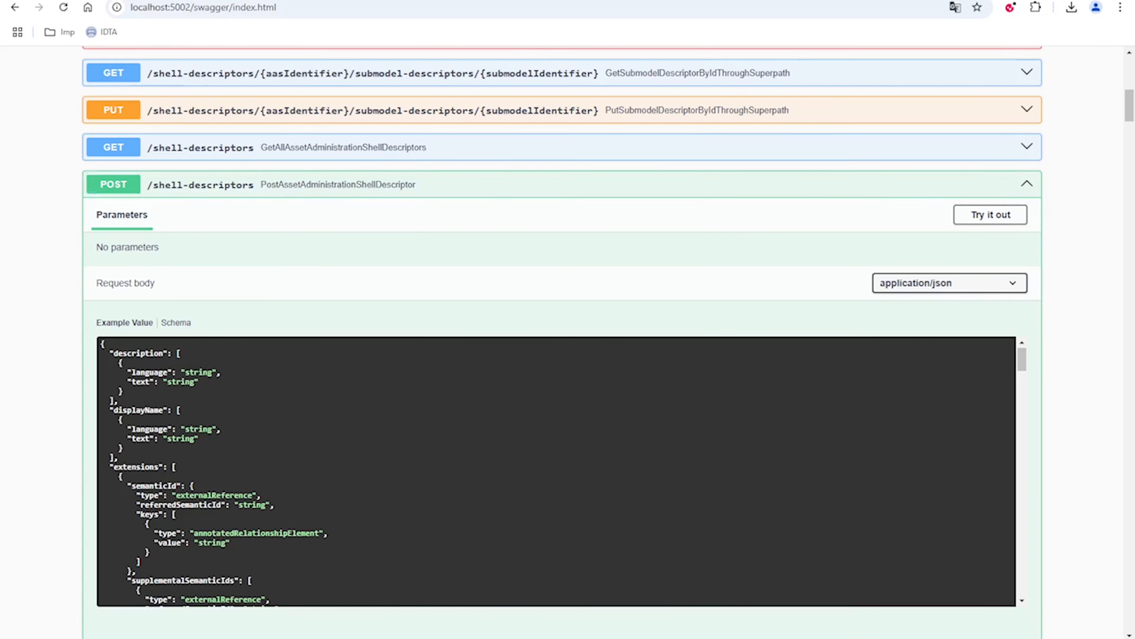
drag(103, 45, 255, 438)
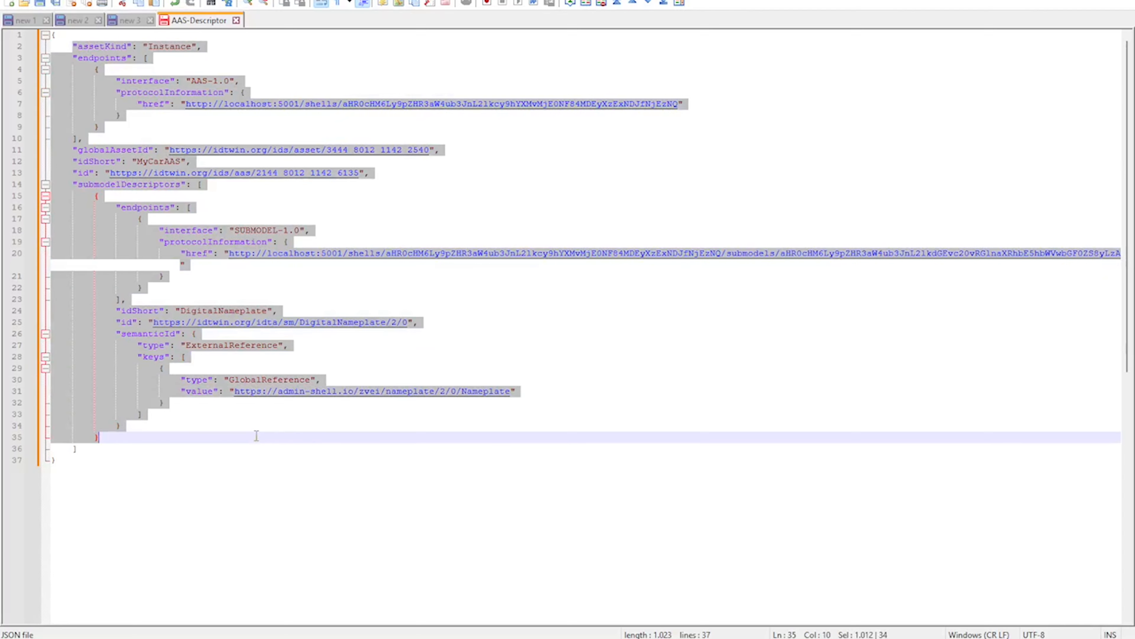
click(294, 459)
double_click(99, 46)
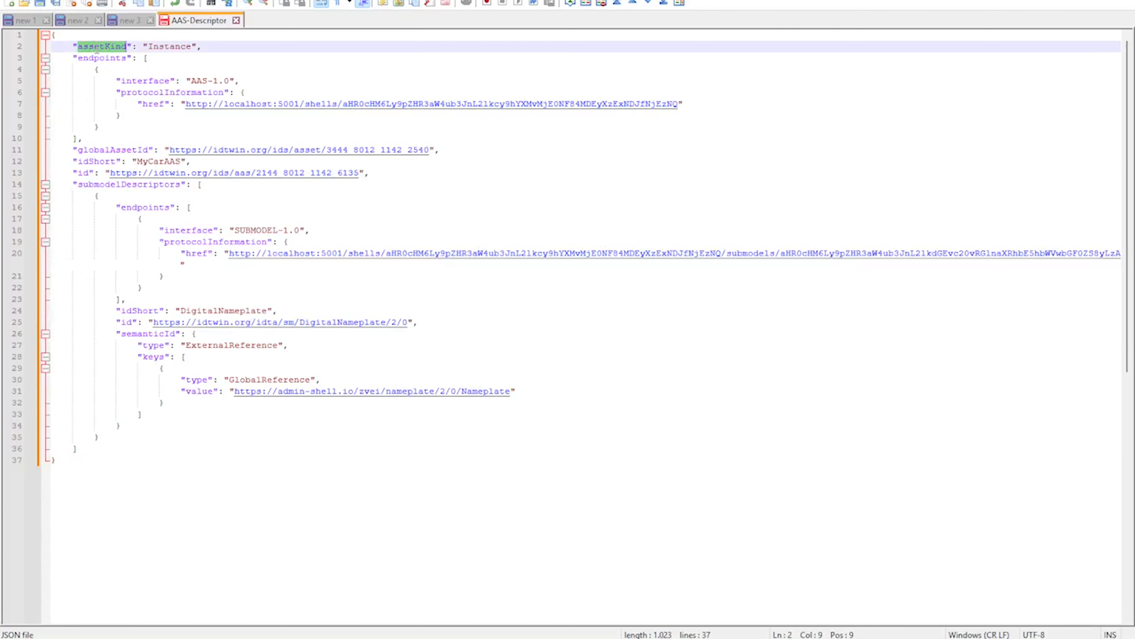
double_click(174, 47)
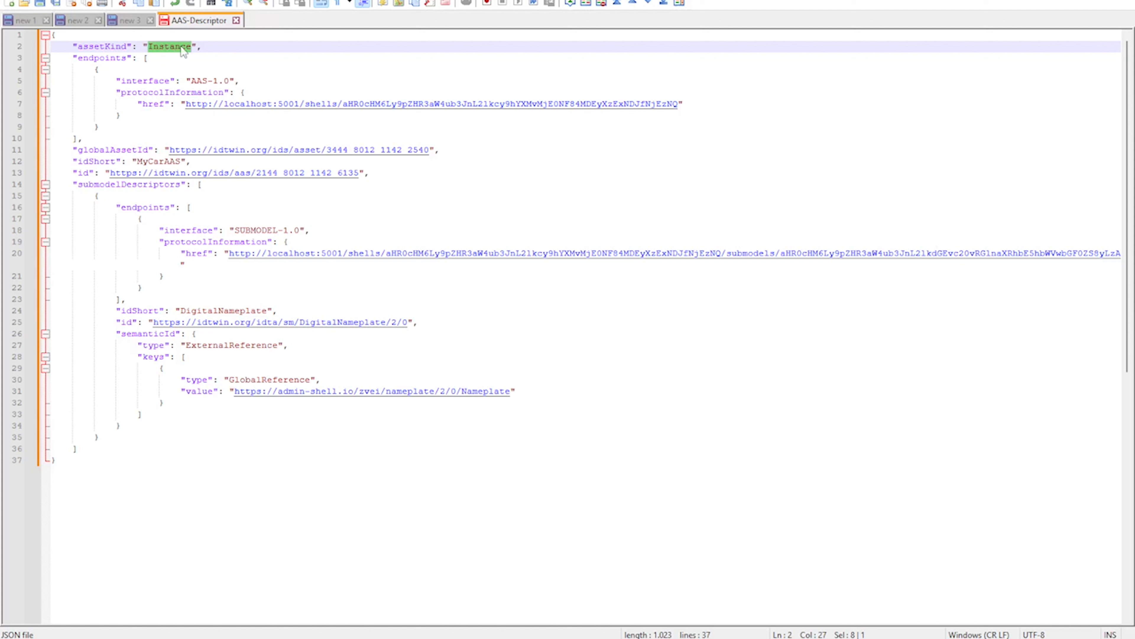
Examine the shell's endpoints entry in AAS-Descriptor, including the server address, shells path and encoded identifier in its href
double_click(98, 59)
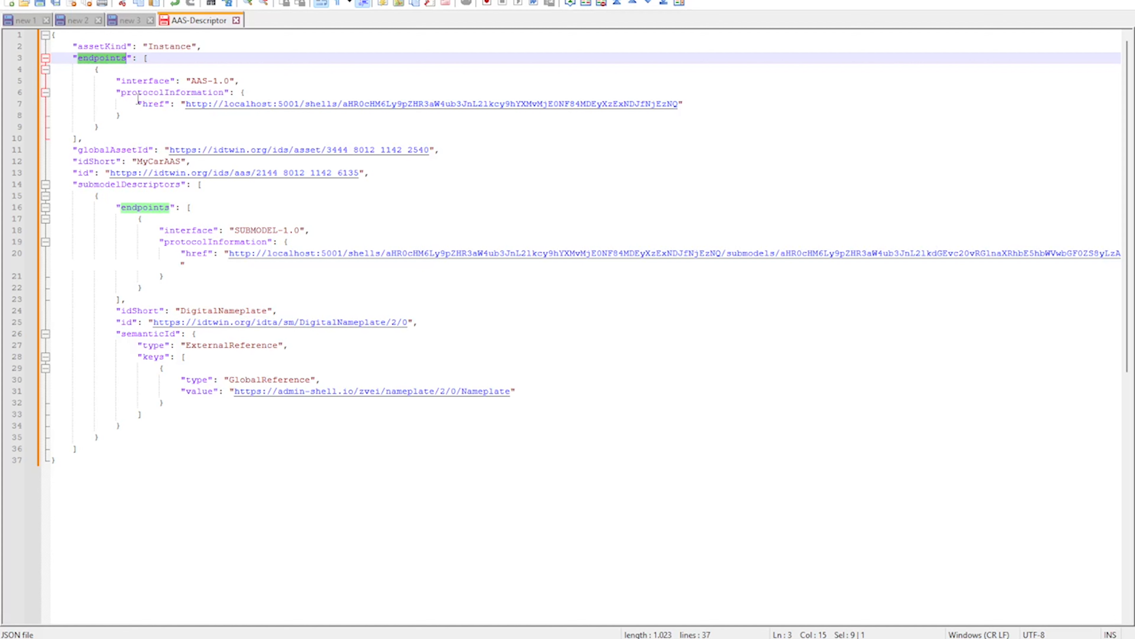
click(139, 105)
double_click(101, 58)
drag(185, 106, 680, 107)
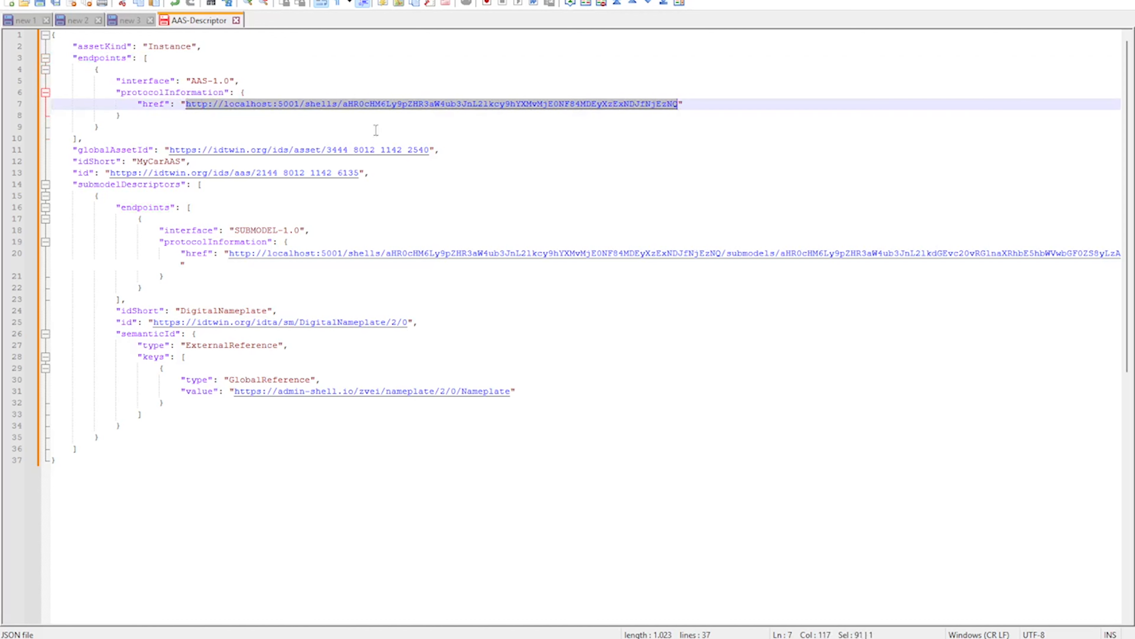
click(295, 136)
drag(186, 106, 301, 107)
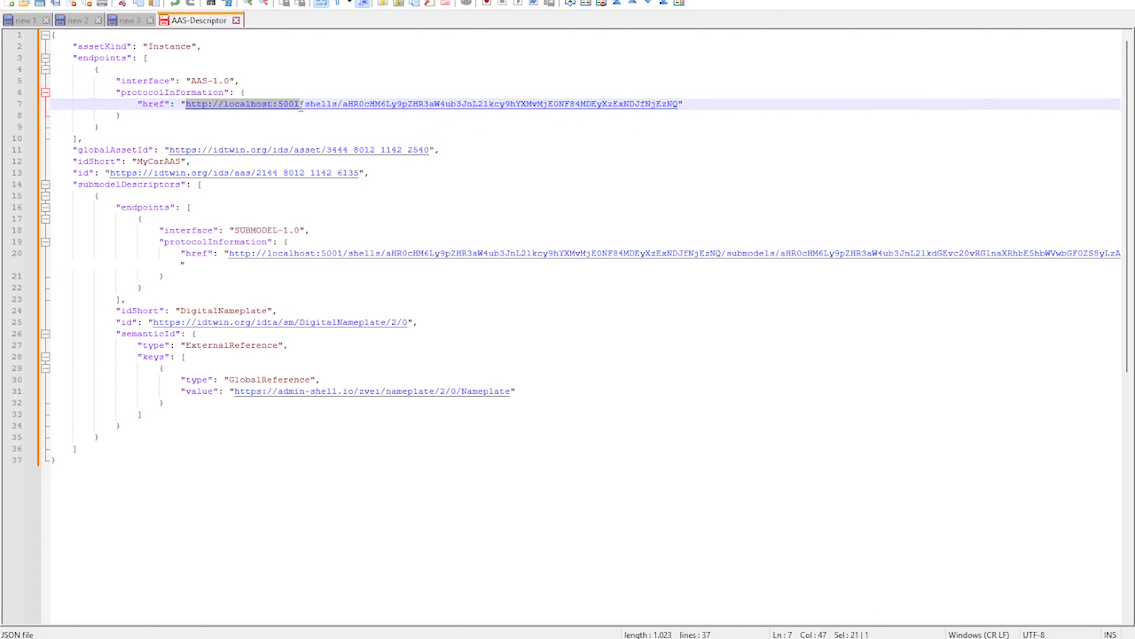
drag(301, 107, 341, 108)
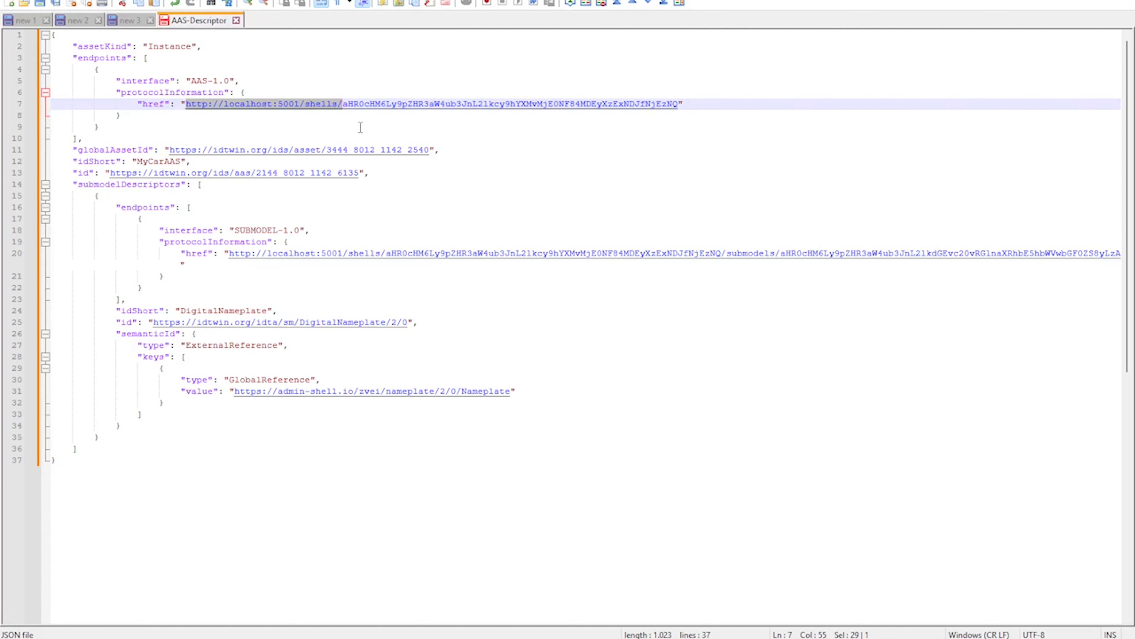
click(342, 108)
drag(344, 109, 677, 115)
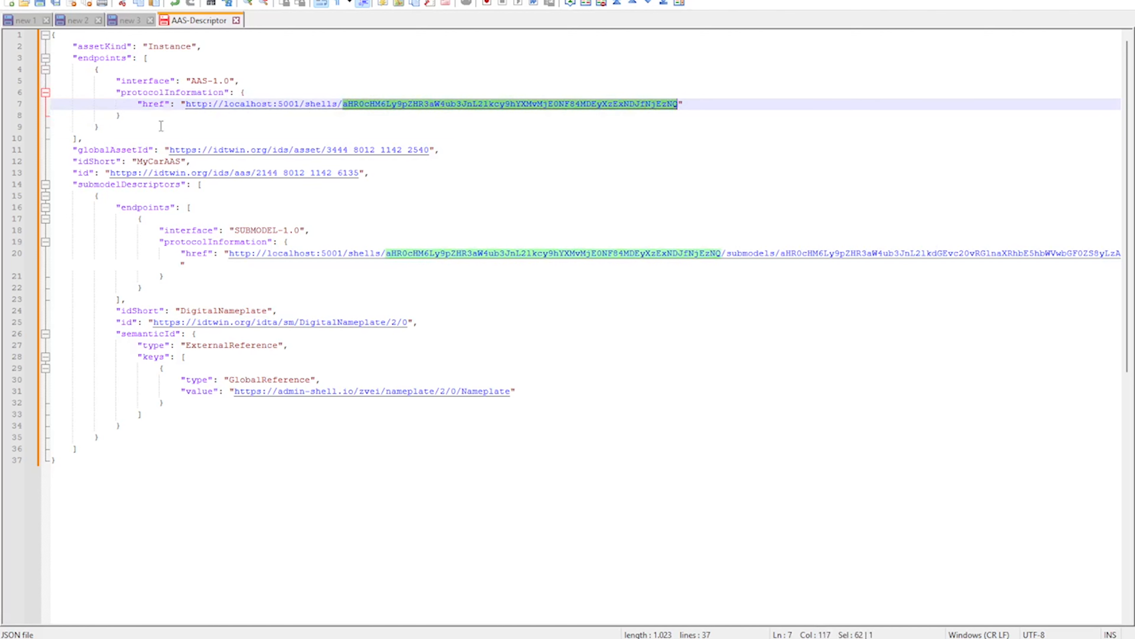
drag(188, 107, 682, 112)
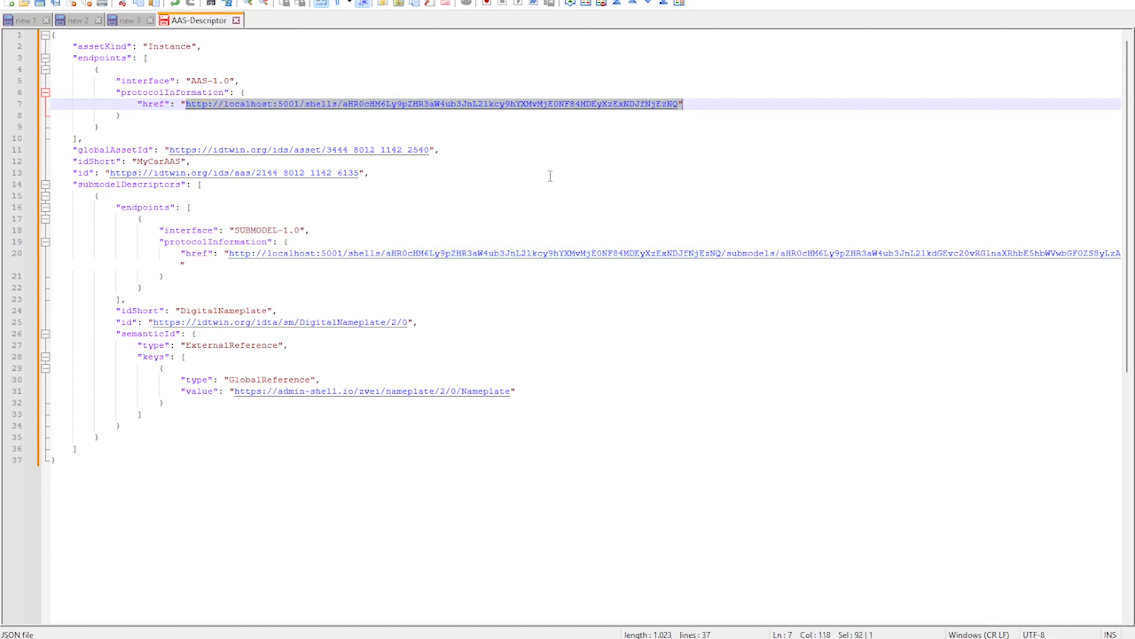
Review the globalAssetId, idShort and id entries of the shell descriptor
double_click(106, 151)
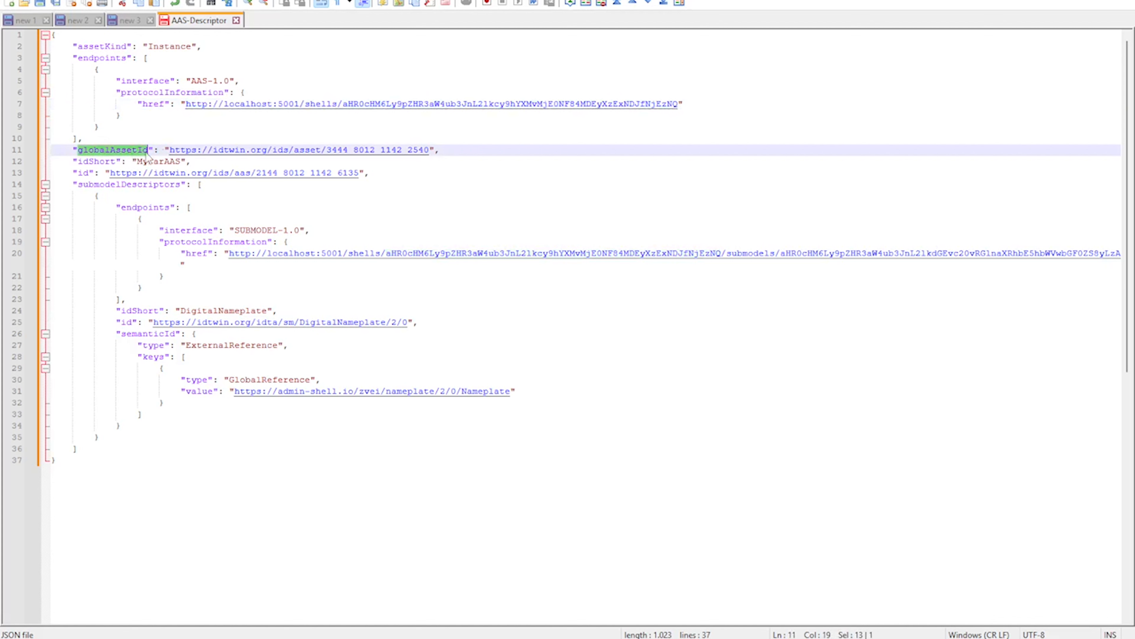
drag(170, 155, 430, 154)
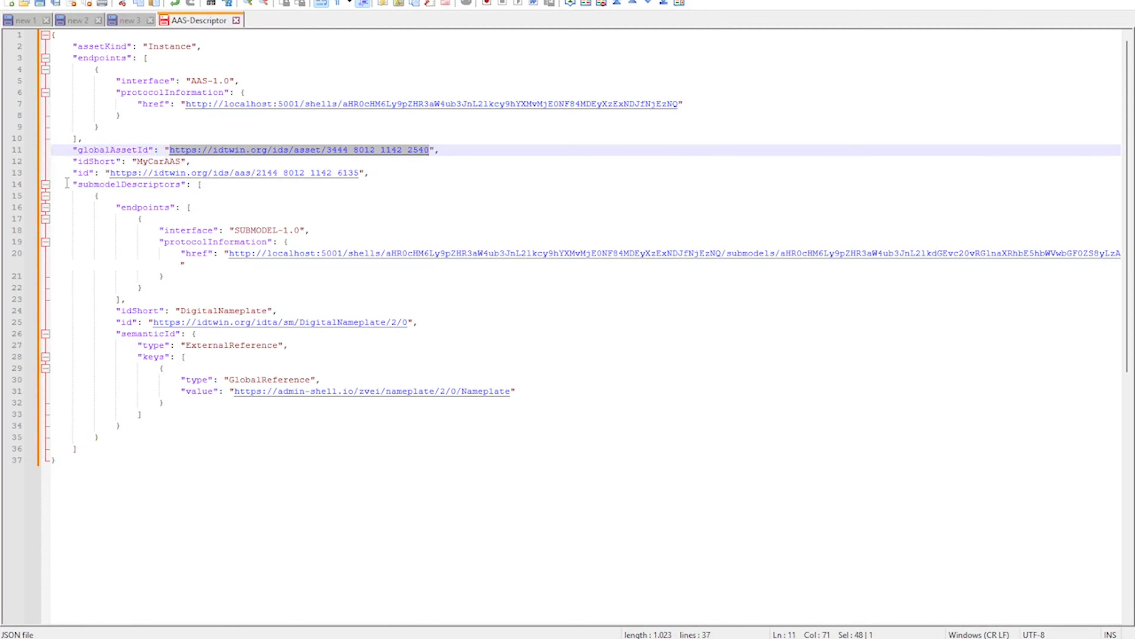
double_click(109, 162)
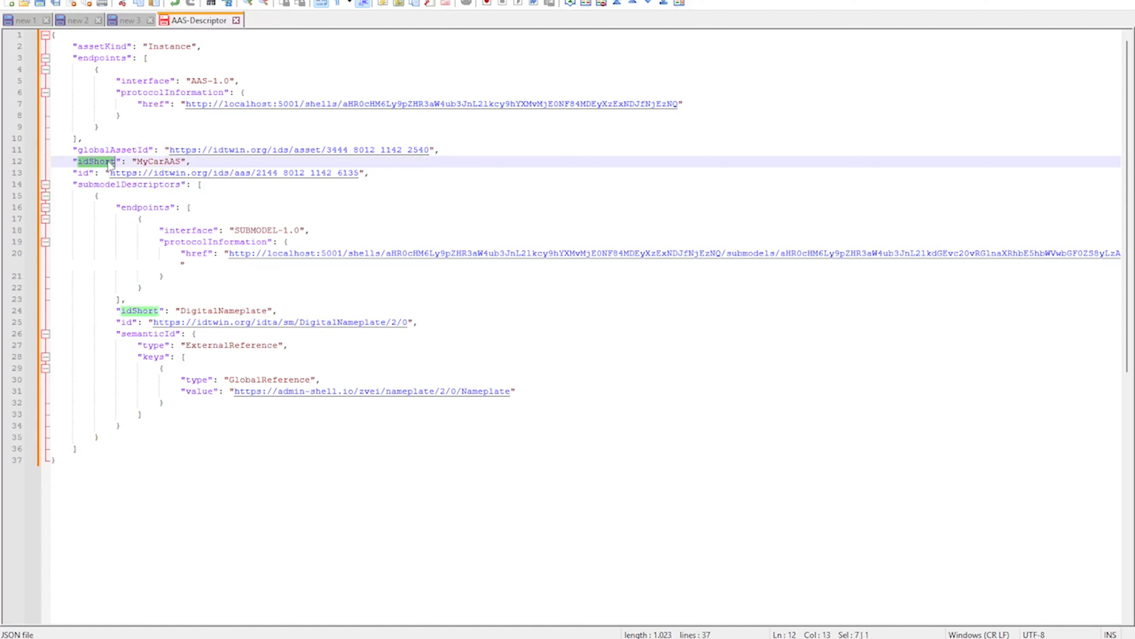
drag(111, 174, 74, 43)
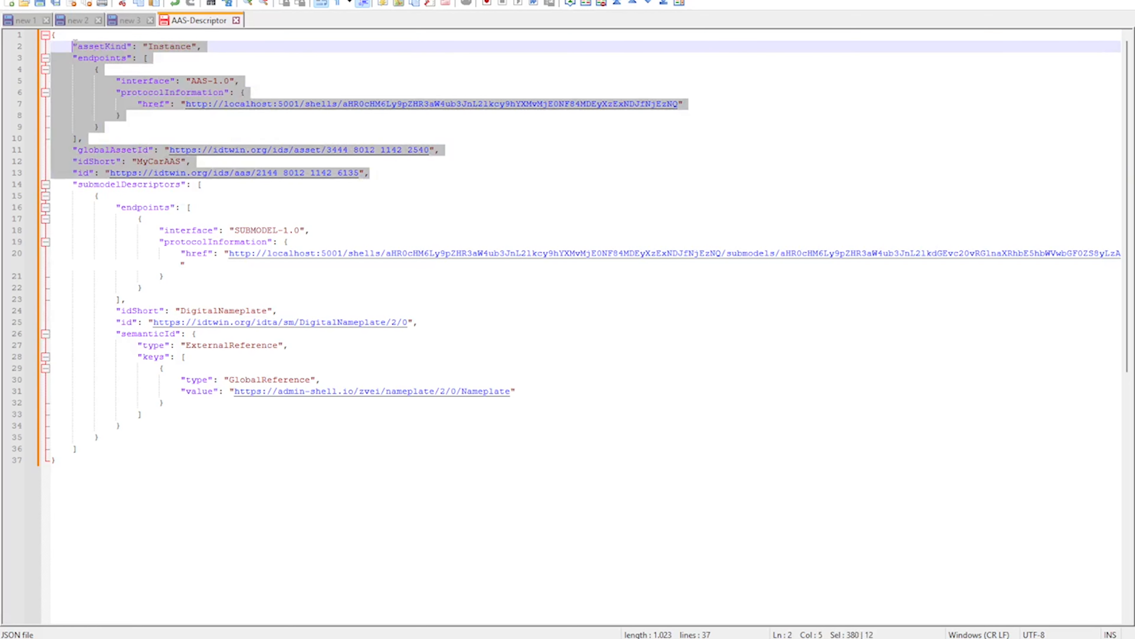
Check the submodelDescriptors endpoints, then switch to localhost:5001 in Chrome and view the DigitalNameplate submodel under MyCarAAS
double_click(110, 185)
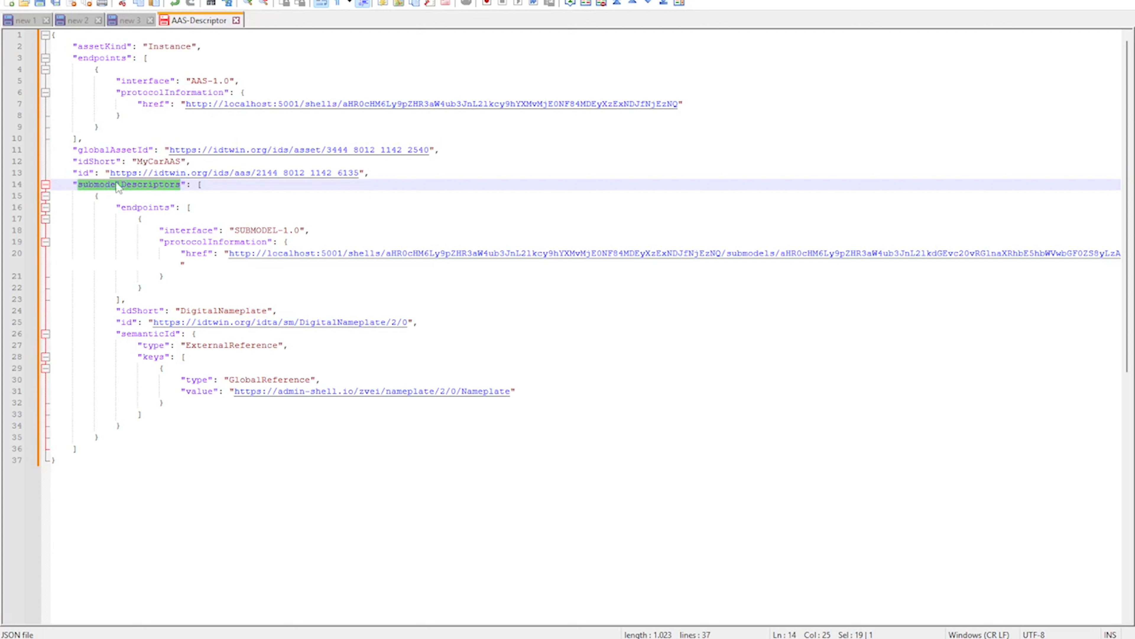
double_click(145, 208)
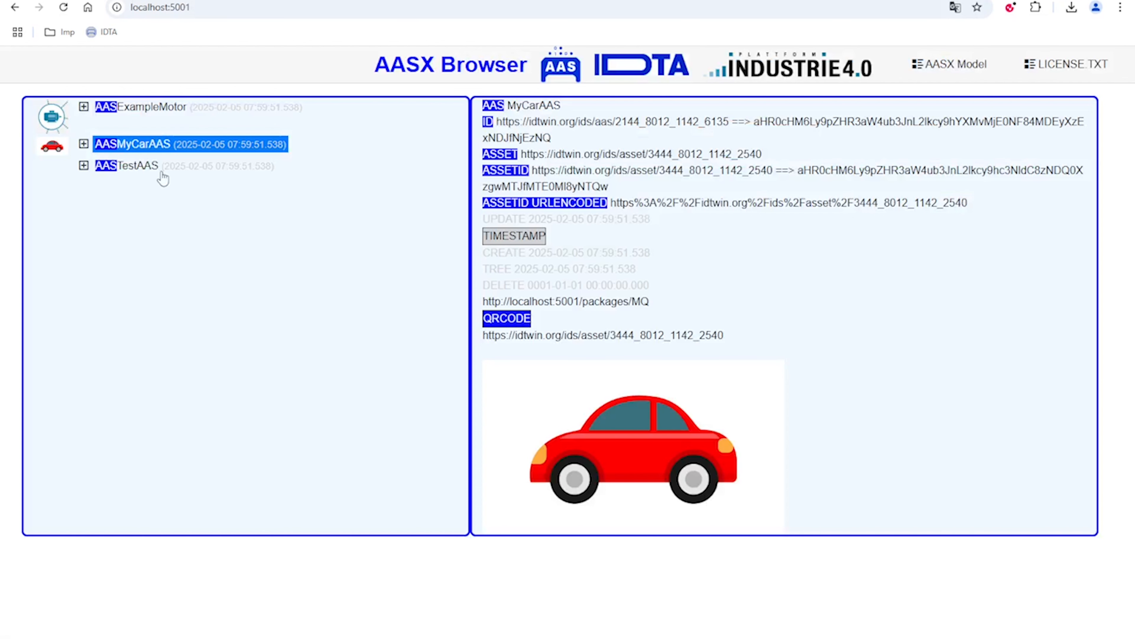
click(84, 144)
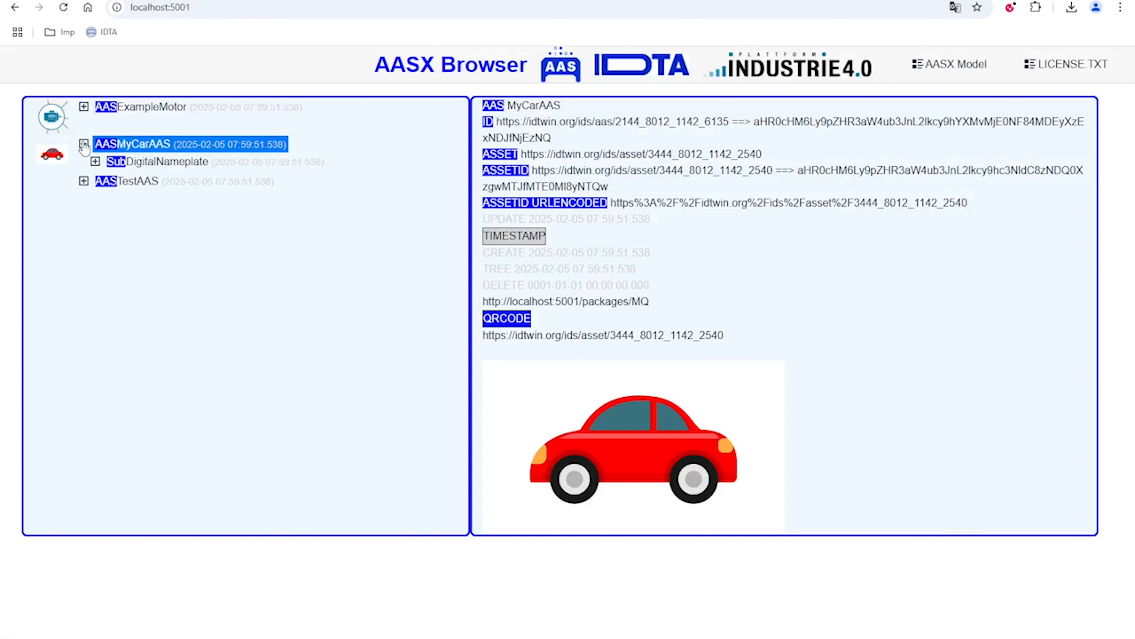
click(147, 162)
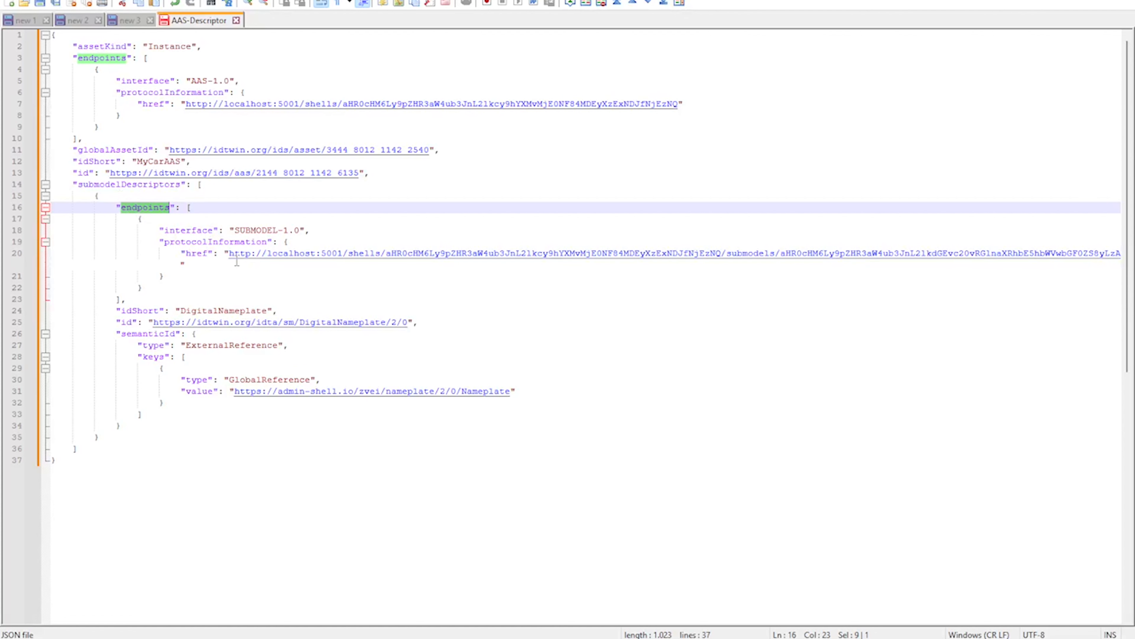
Return to AAS-Descriptor in Notepad++ and examine the shell path and encoded submodel identifier in the submodel endpoint's href
drag(225, 253, 775, 263)
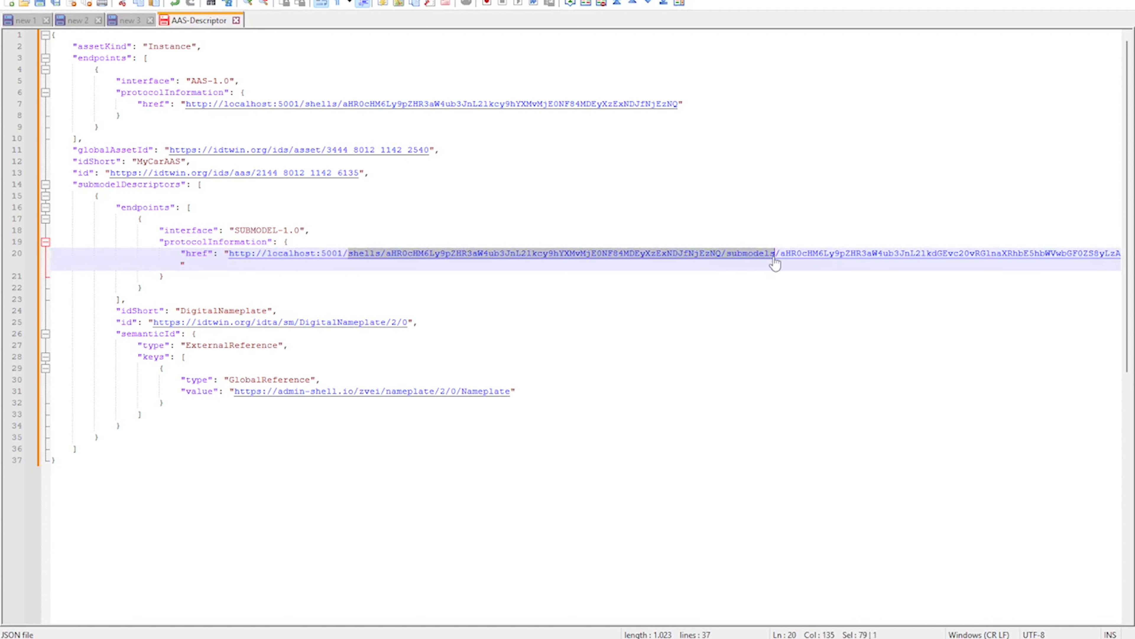
click(783, 259)
double_click(1089, 253)
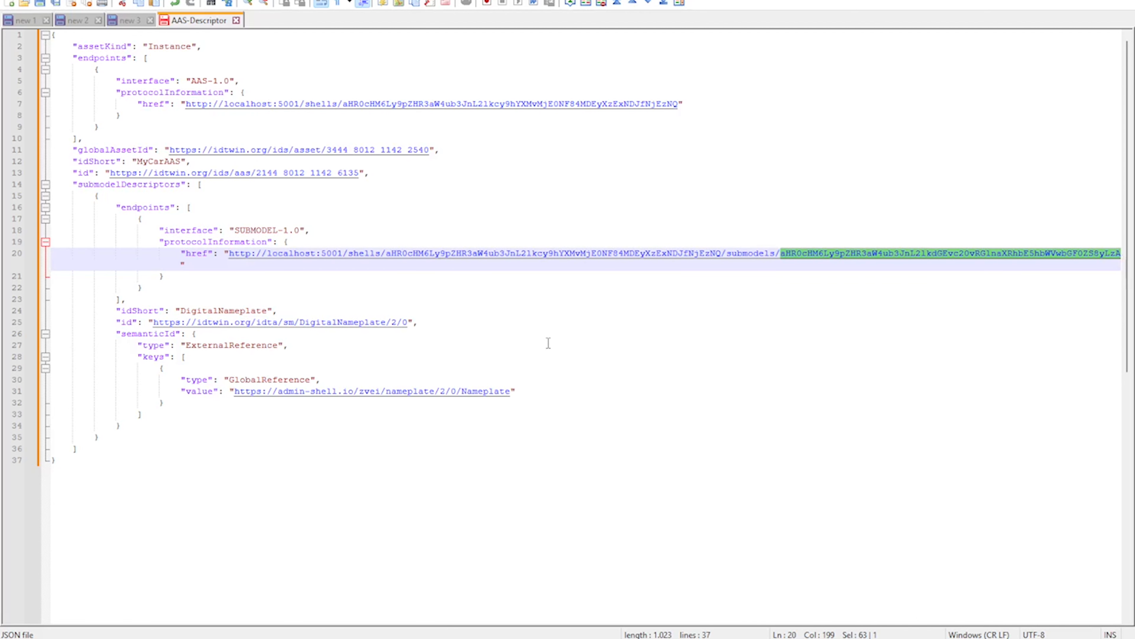
Review the submodel descriptor's idShort, id and semanticId entries, and look over the complete AAS-Descriptor JSON
double_click(213, 310)
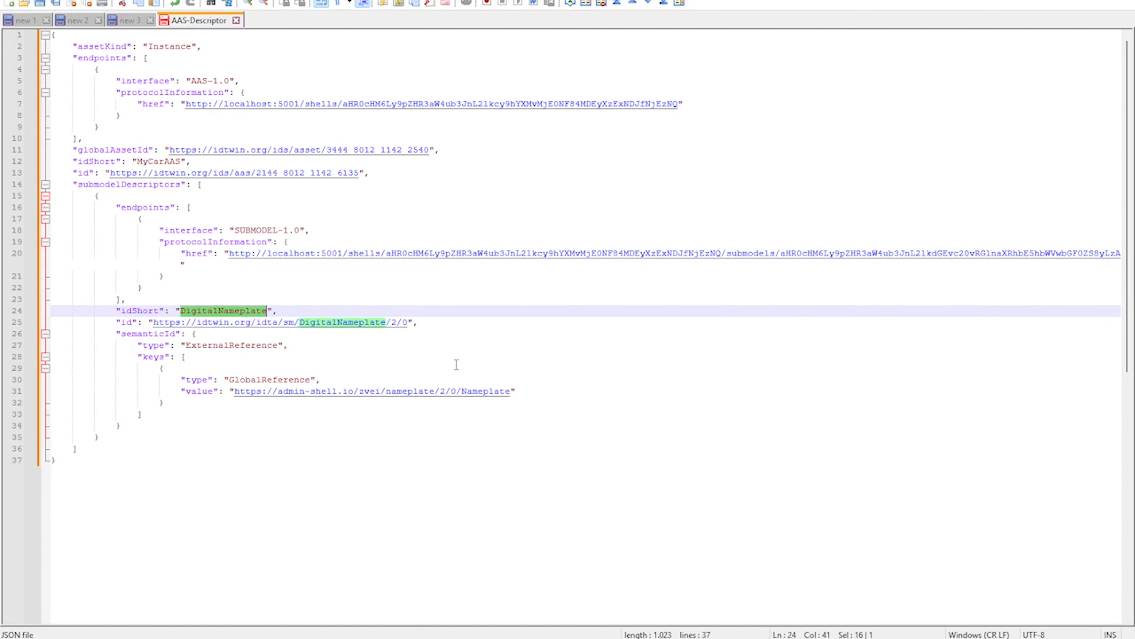
drag(152, 322, 407, 322)
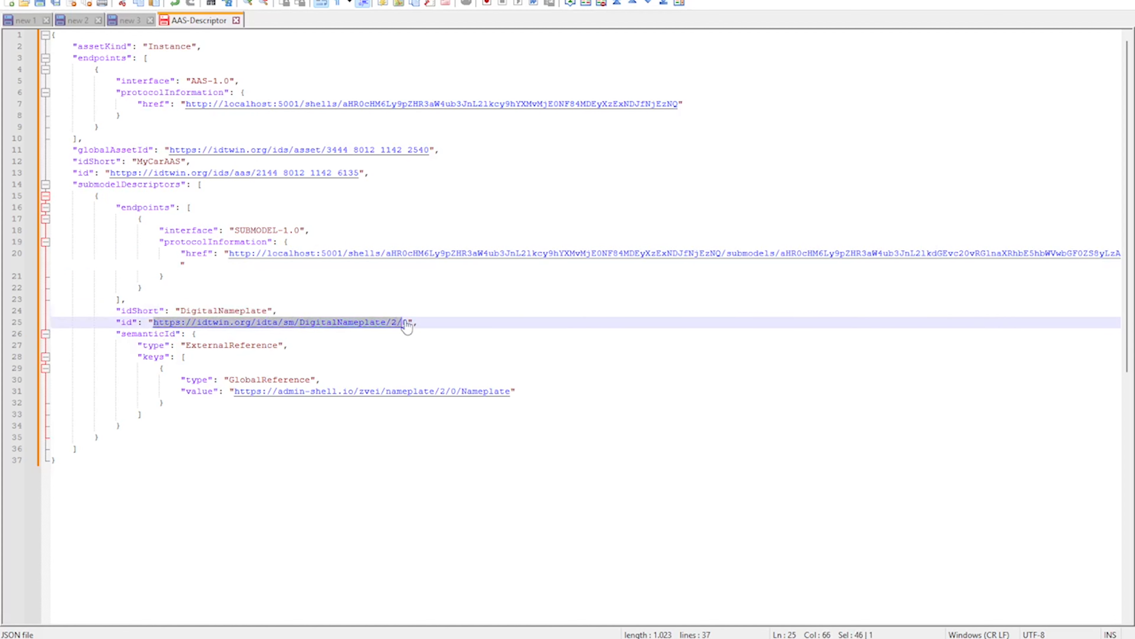
drag(153, 334, 351, 402)
drag(156, 485, 8, 19)
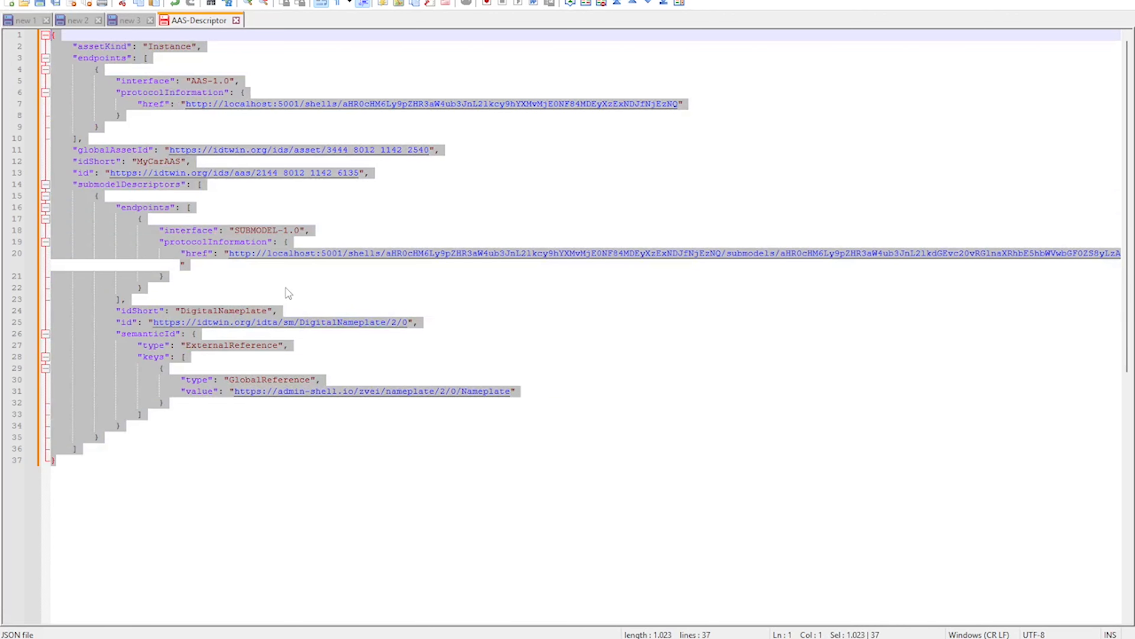
click(203, 509)
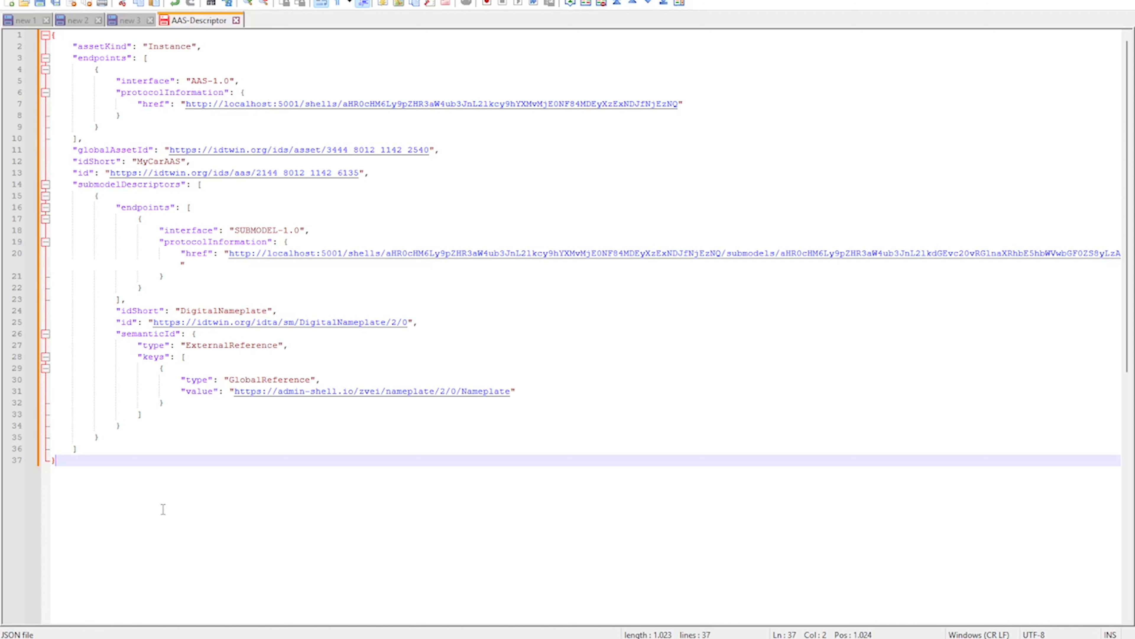
Copy the complete AAS-Descriptor JSON and, in Chrome's localhost:5002 Swagger page, make it the editable request body of POST /shell-descriptors
drag(161, 510, 9, 32)
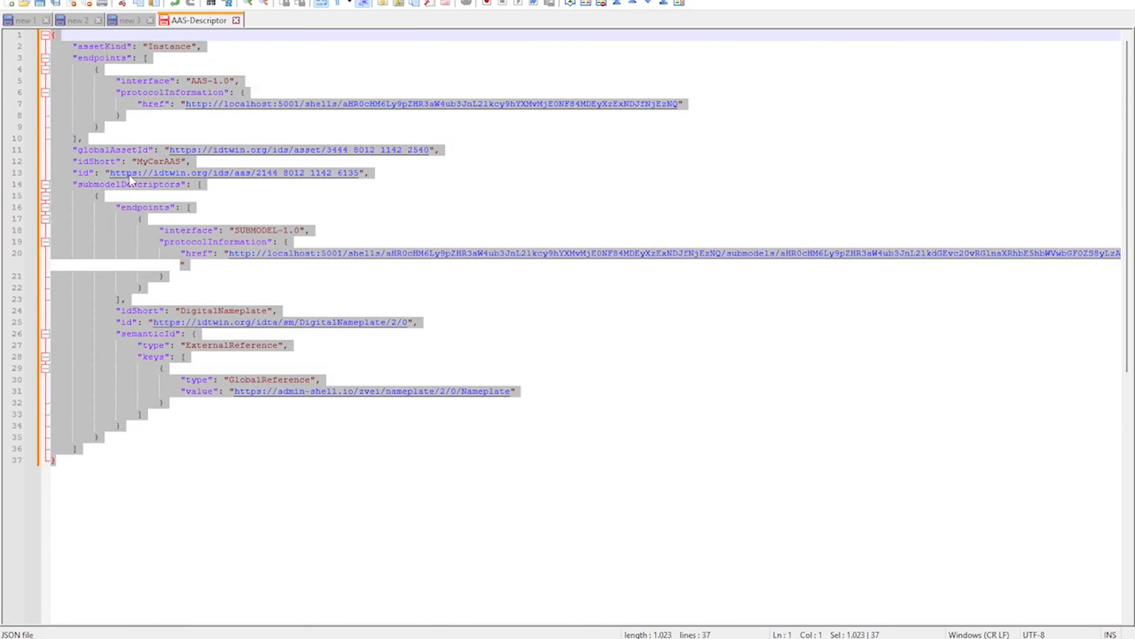
key(alt+Tab)
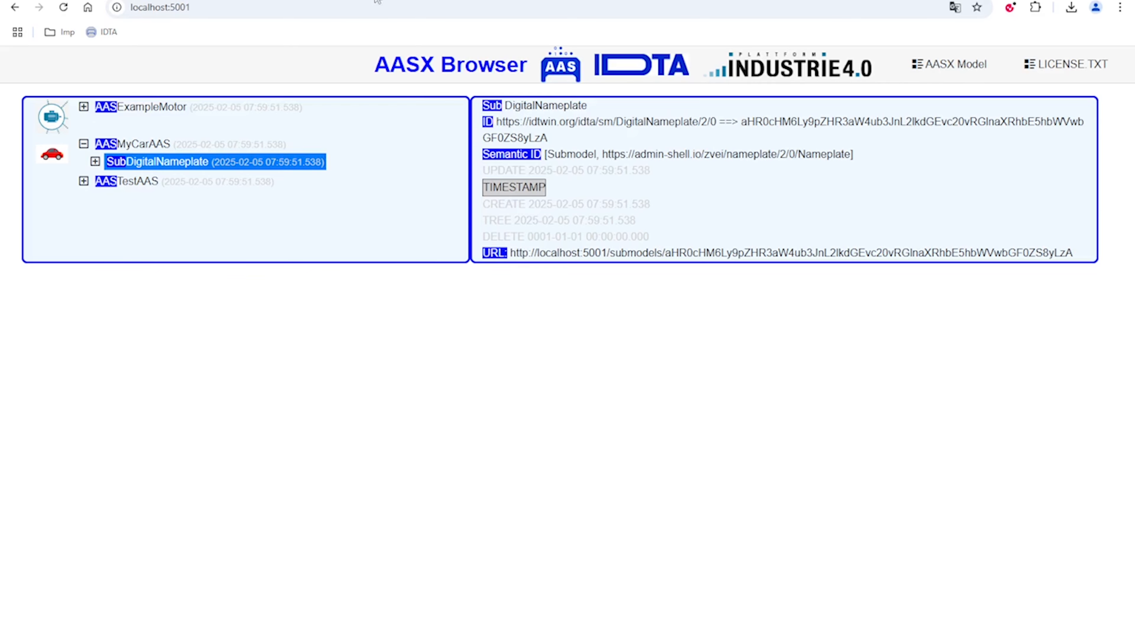
click(377, 0)
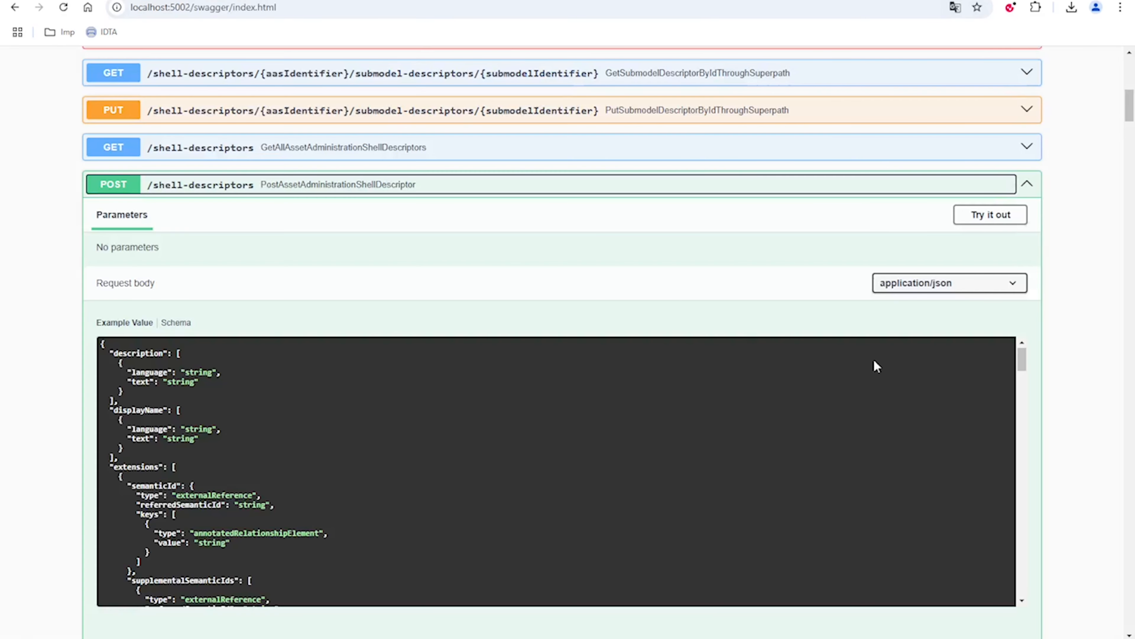
click(989, 216)
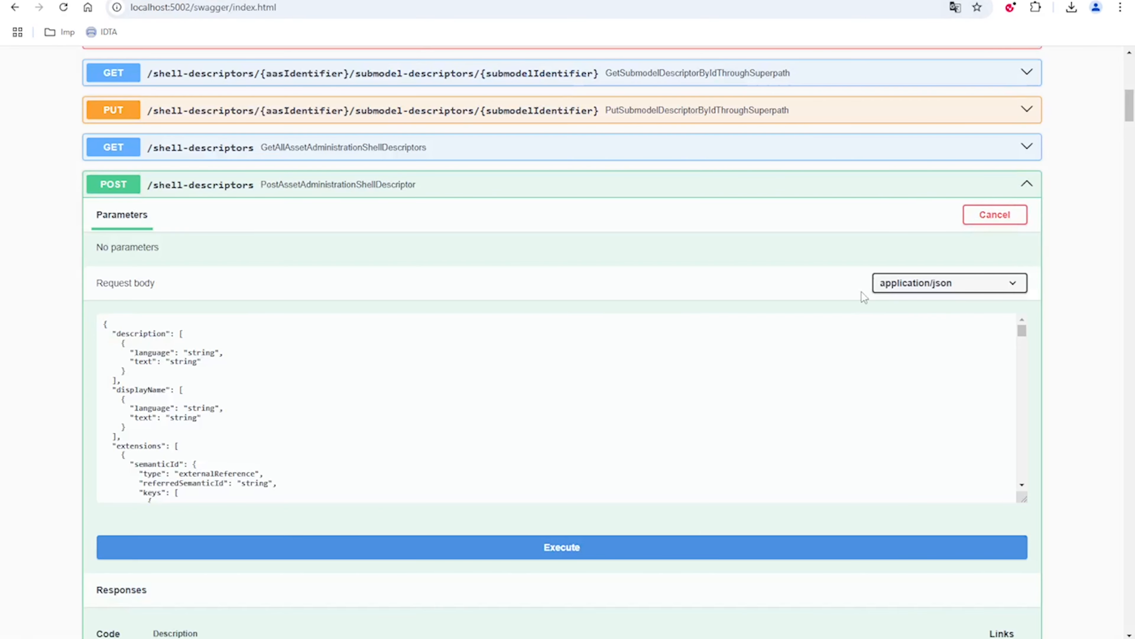
scroll(264, 409, down, 1)
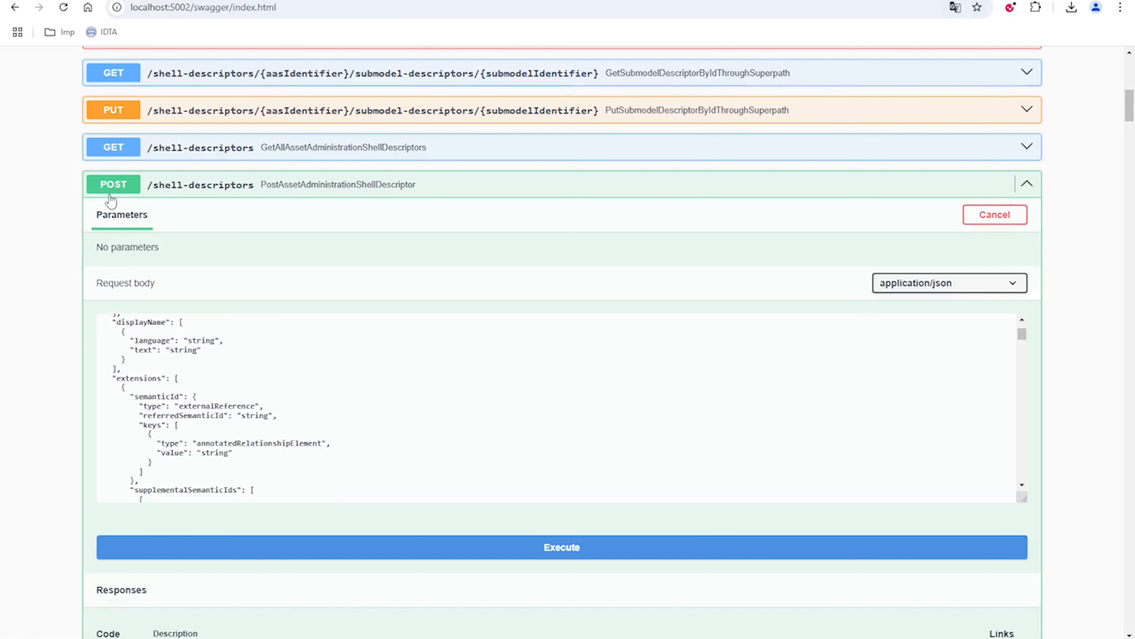
click(249, 412)
key(ctrl+a)
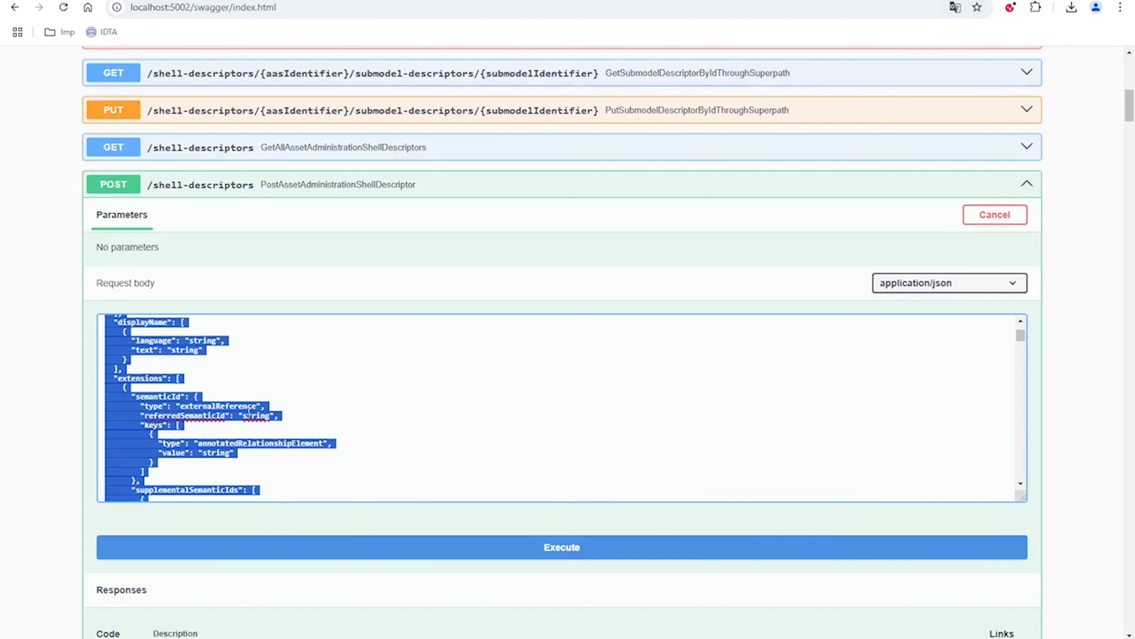
key(ctrl+v)
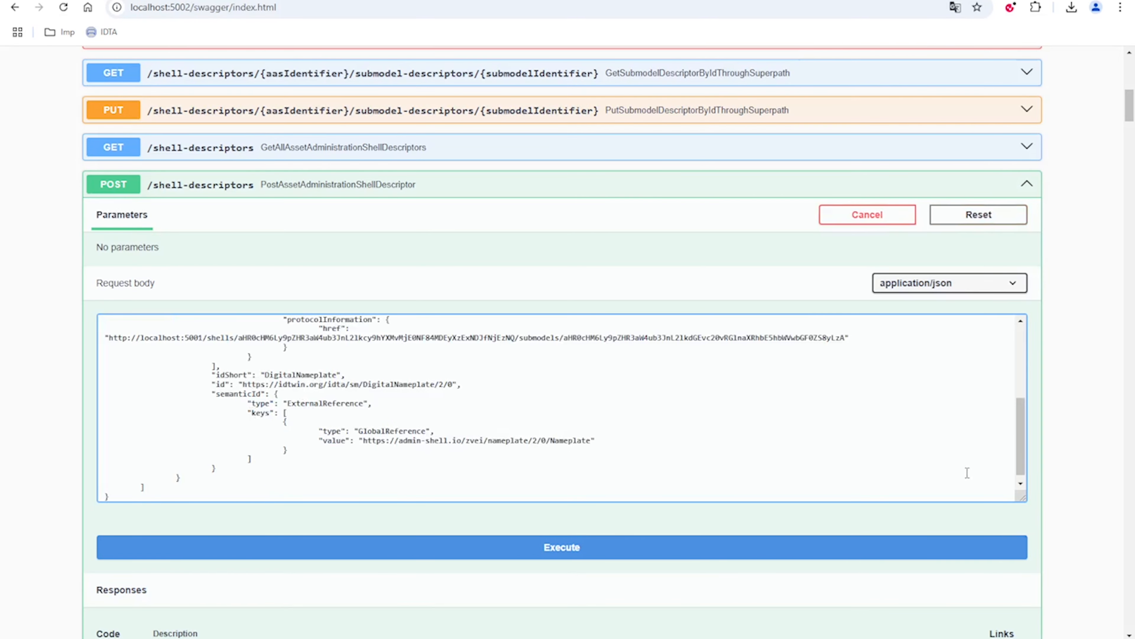
Execute the POST /shell-descriptors request and check the server response code and body
scroll(312, 580, down, 1)
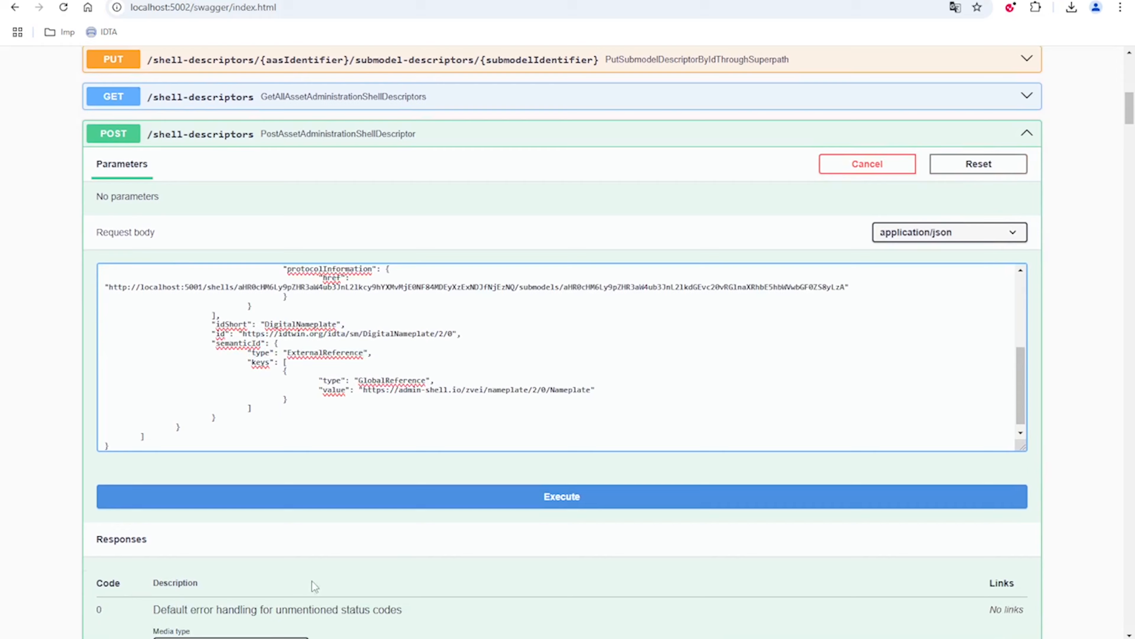
click(448, 505)
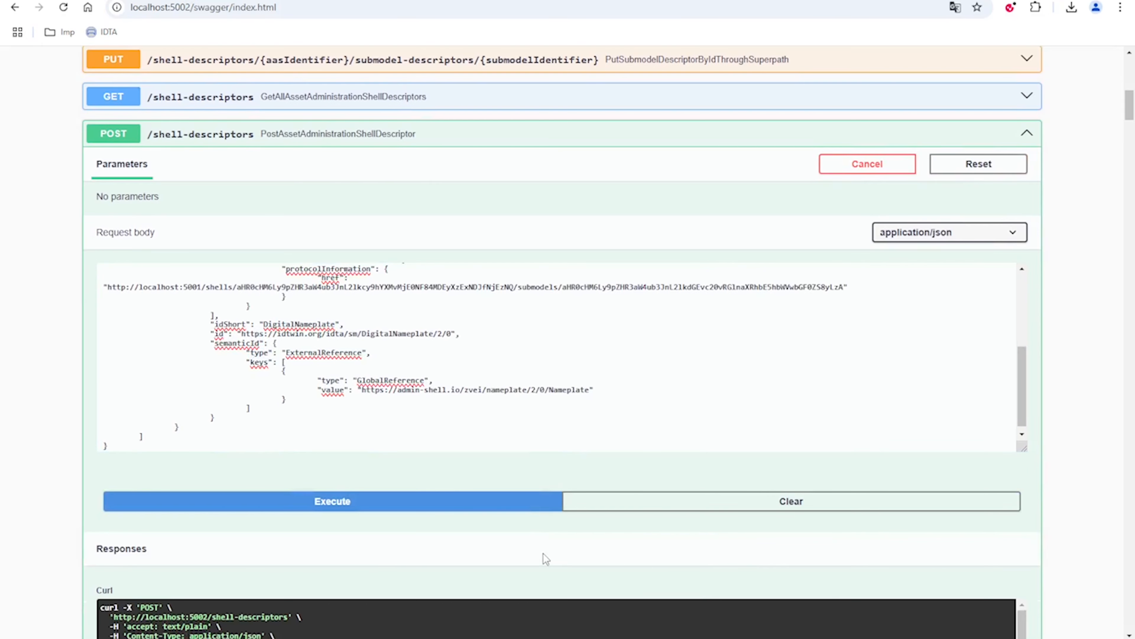
scroll(544, 554, down, 10)
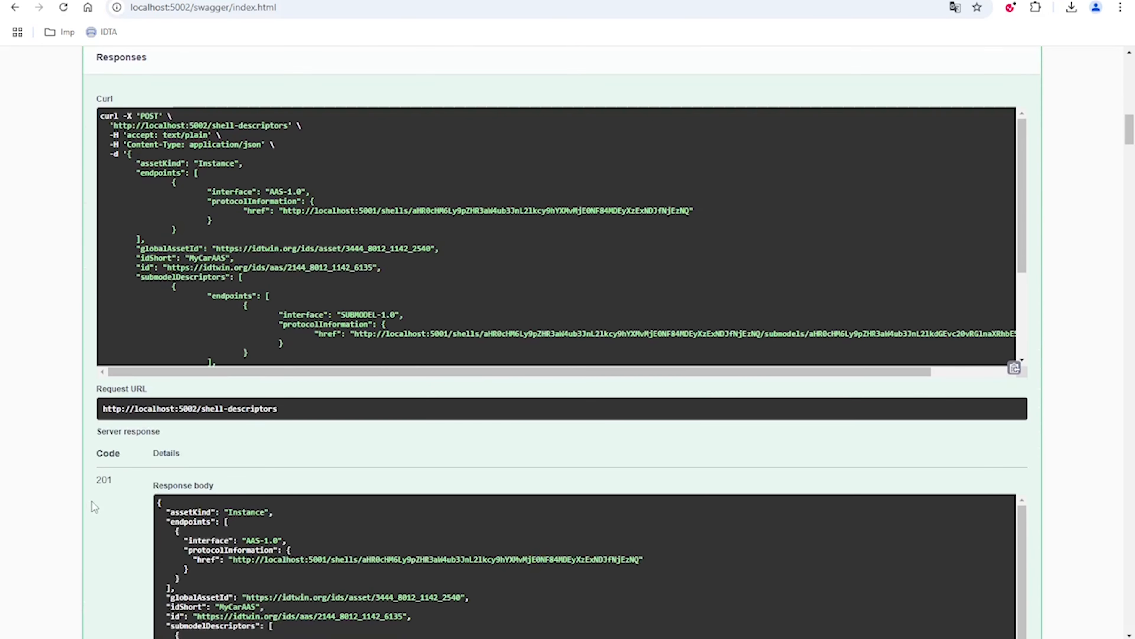
drag(93, 478, 114, 481)
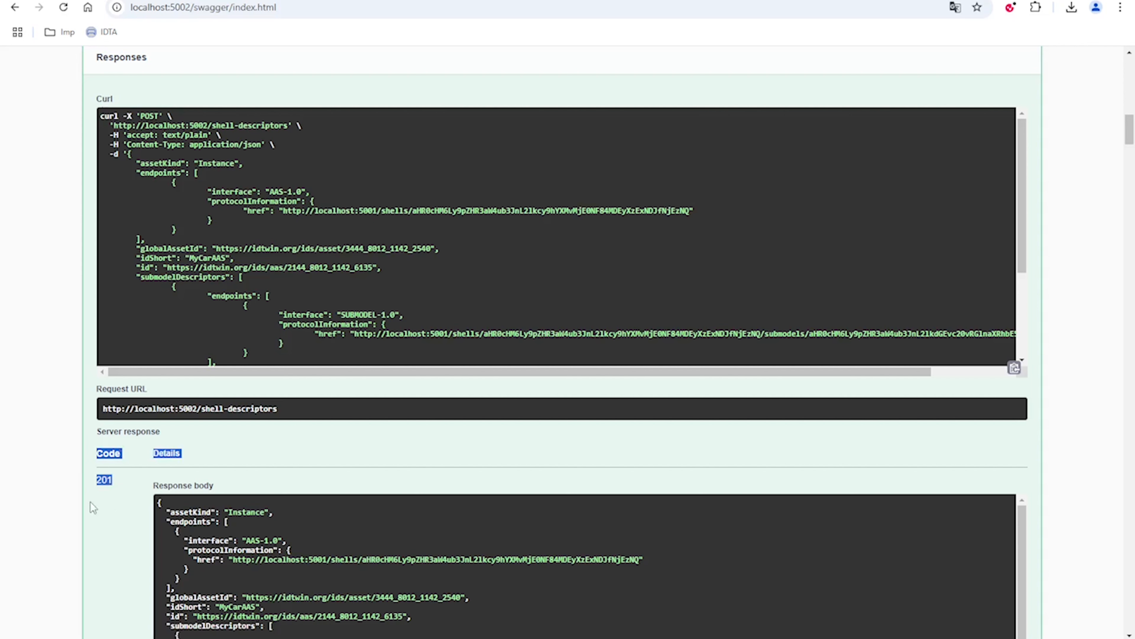
scroll(138, 500, down, 1)
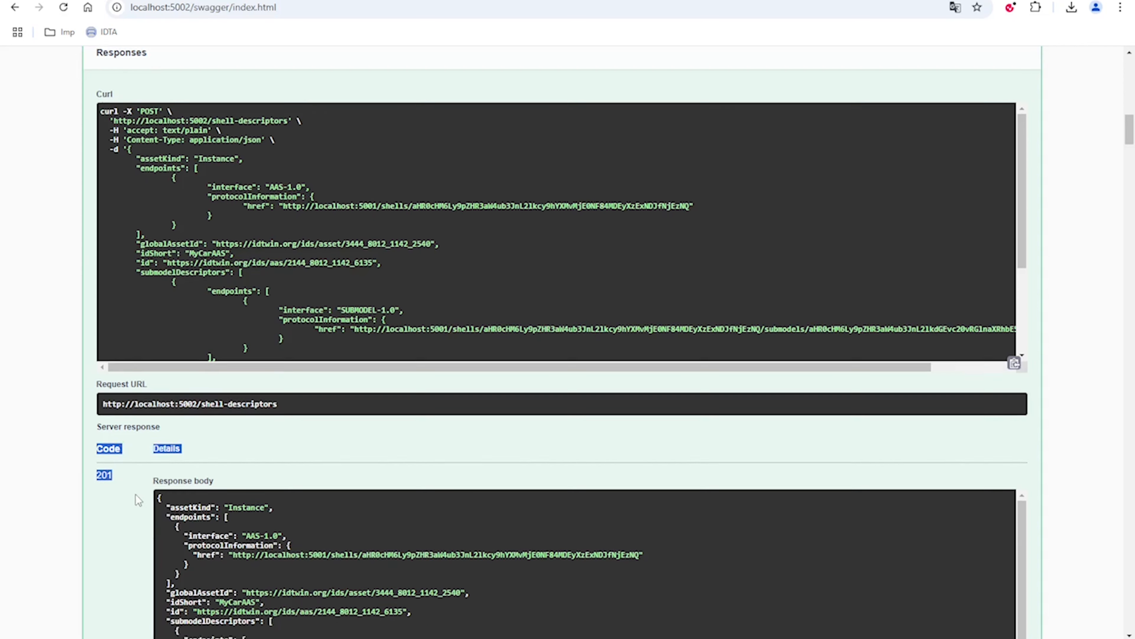
scroll(136, 495, down, 2)
double_click(105, 377)
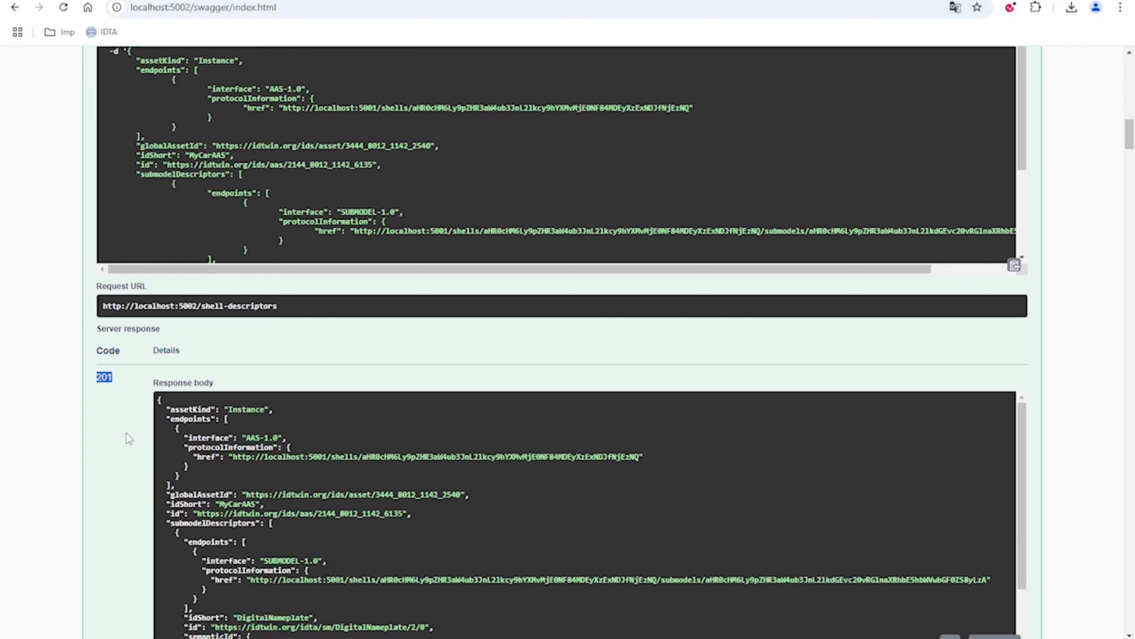
Switch to the AASX Browser at localhost:5002 and view the descriptor entries under AASREGISTRY and SUBMODELREGISTRY
click(128, 12)
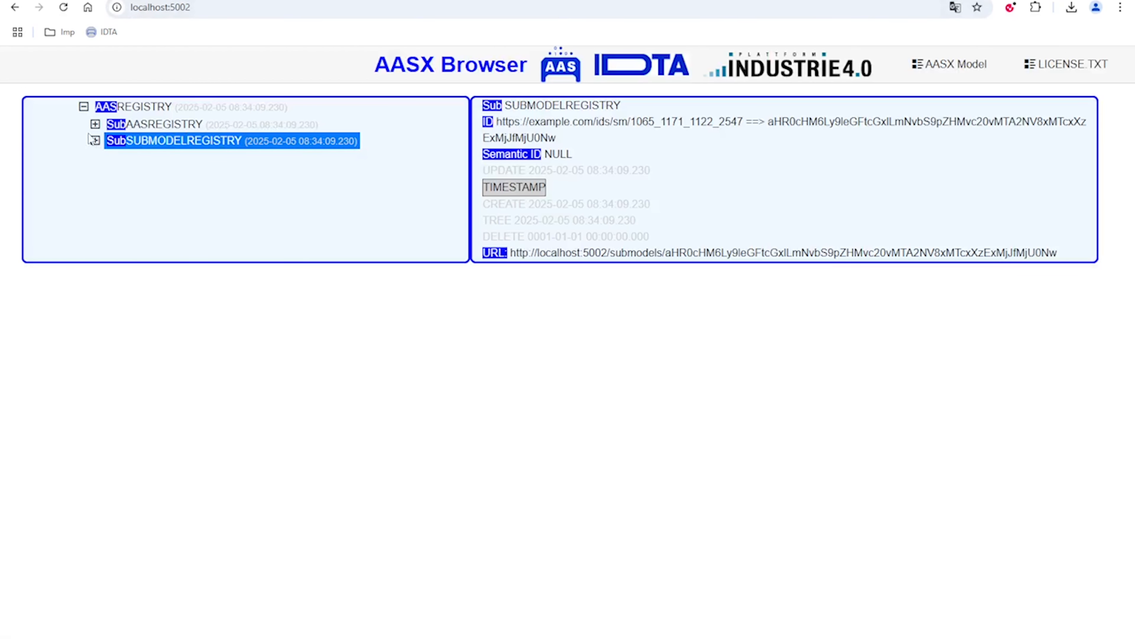
click(95, 125)
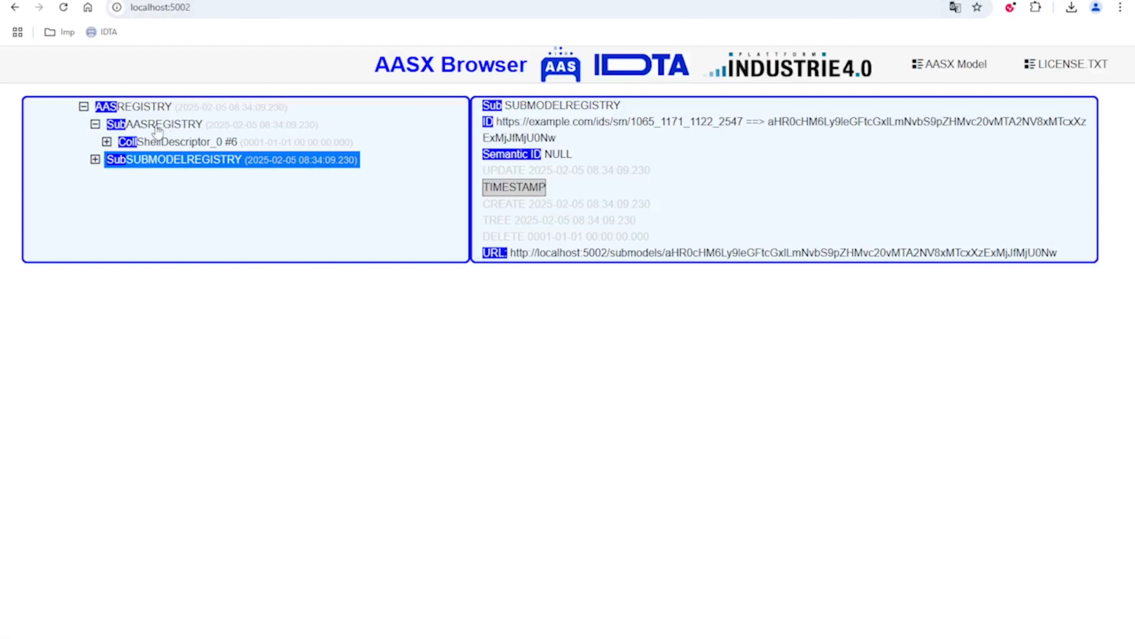
click(168, 143)
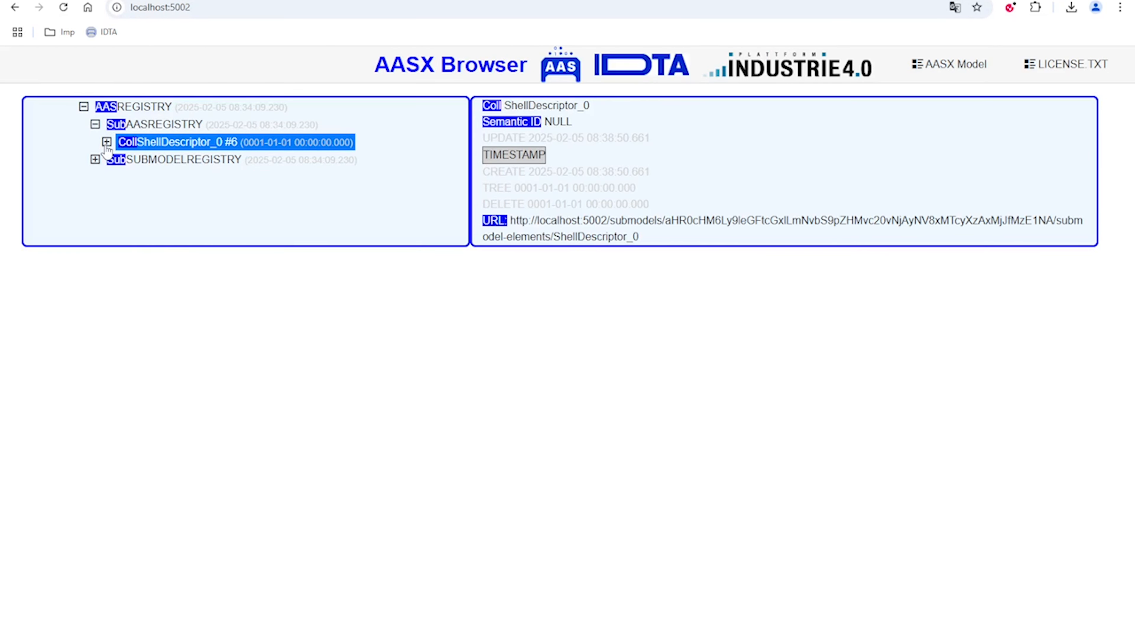
click(130, 165)
click(95, 161)
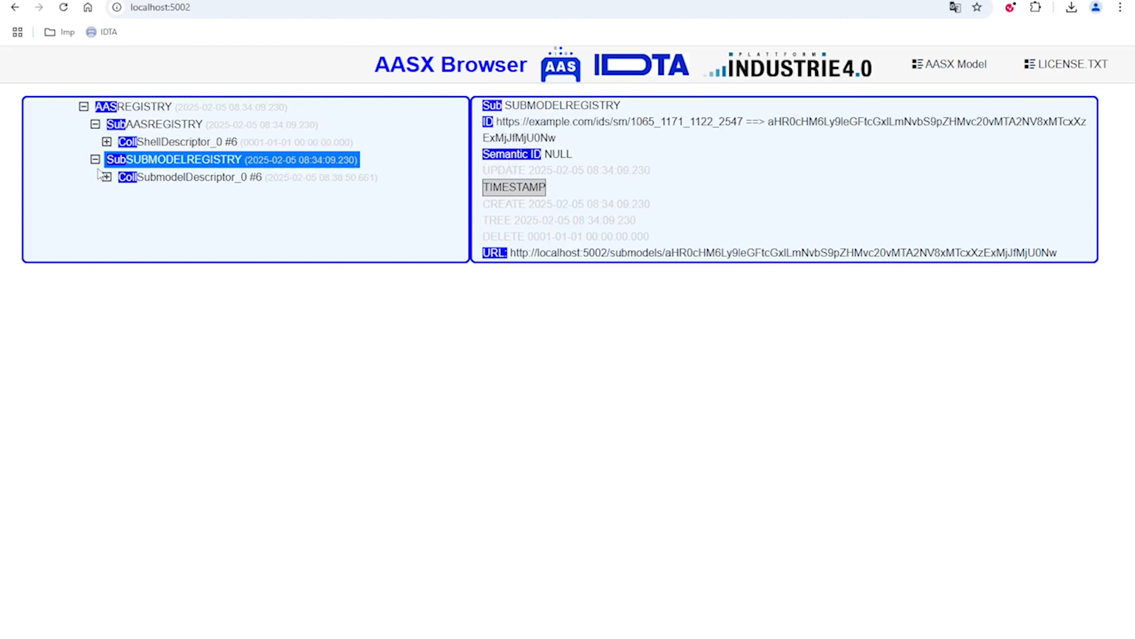
click(167, 181)
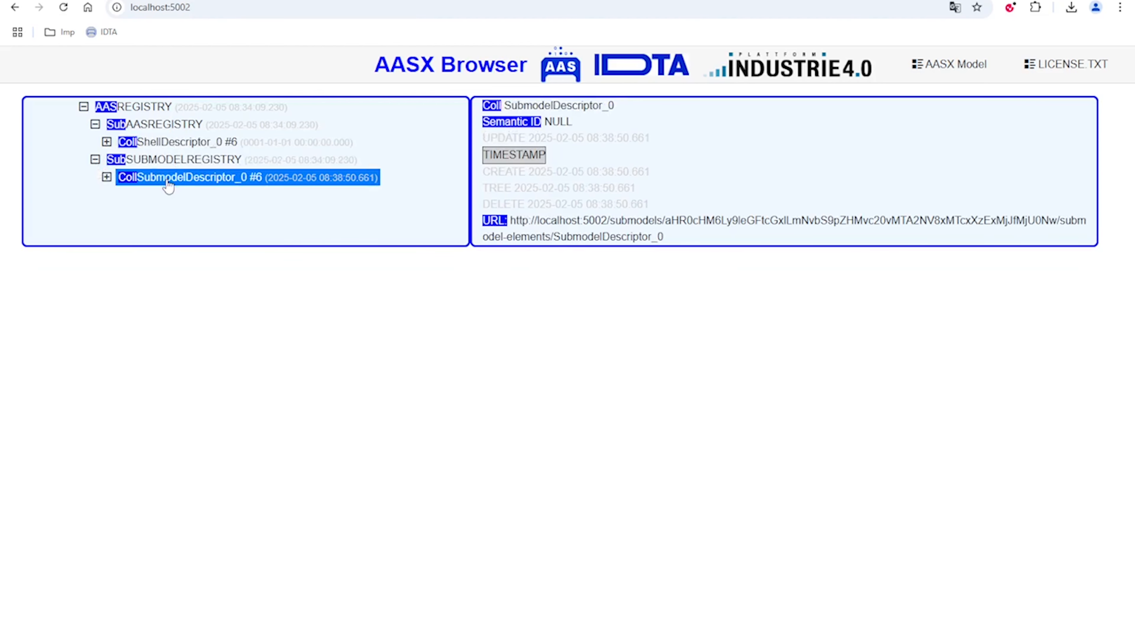
Expand the shell descriptor under AASREGISTRY and review its idShort, aasID, assetID and endpoint properties
click(107, 142)
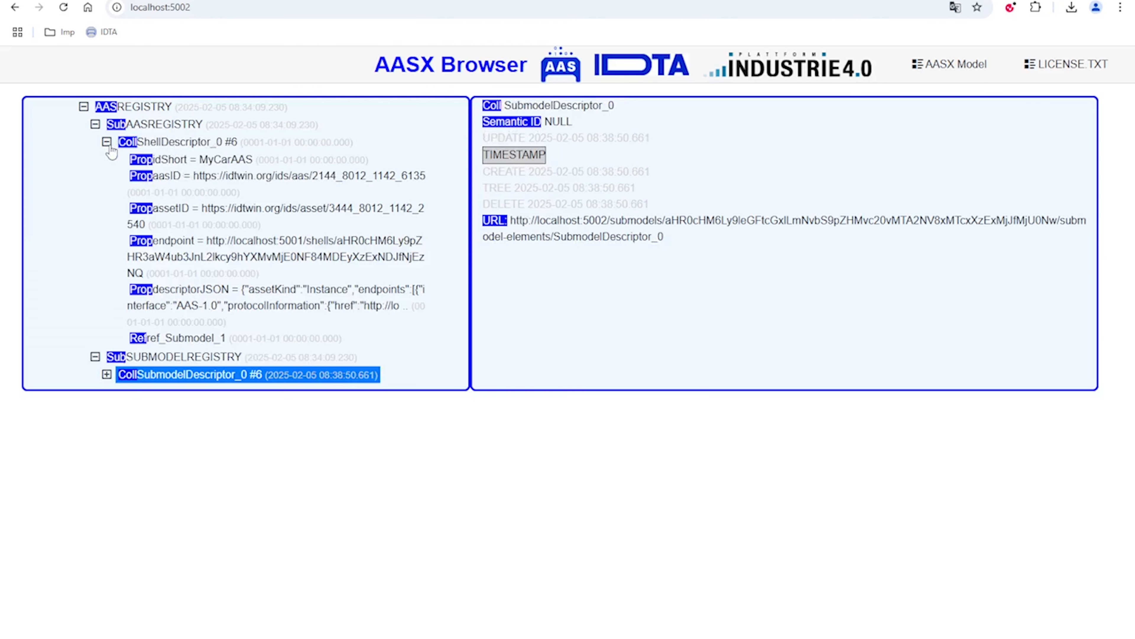
click(174, 147)
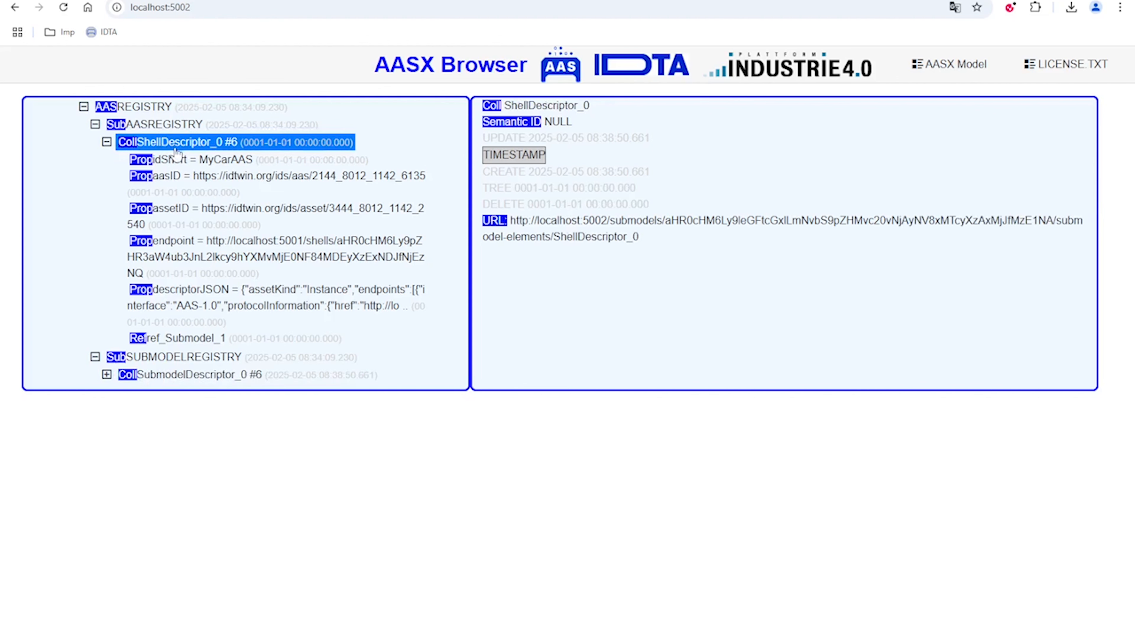
click(177, 162)
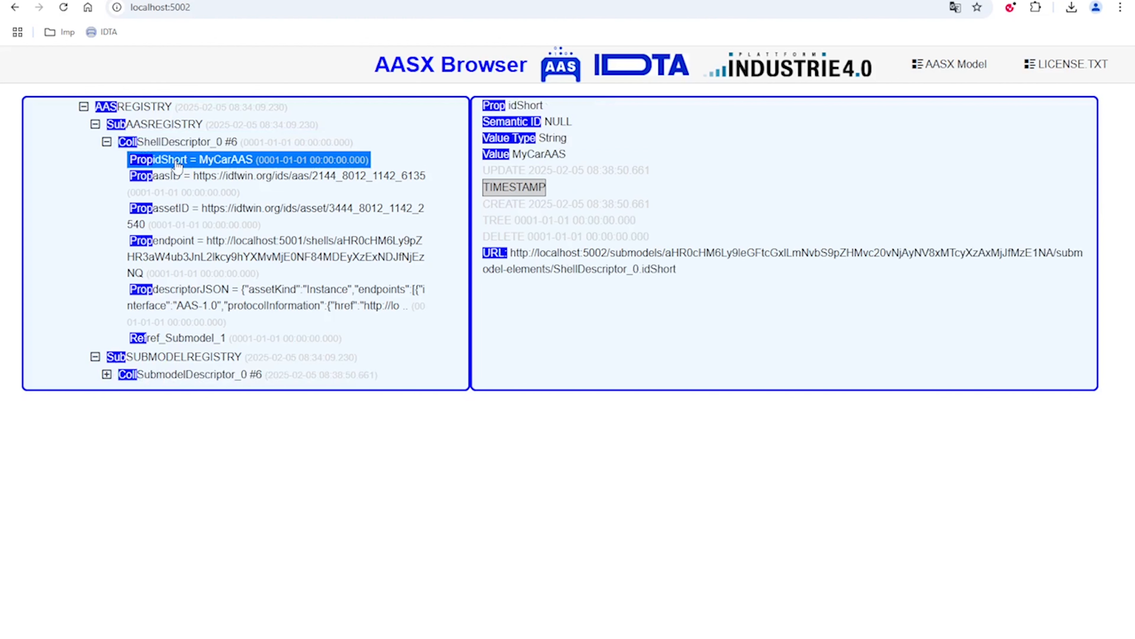
click(244, 184)
click(249, 215)
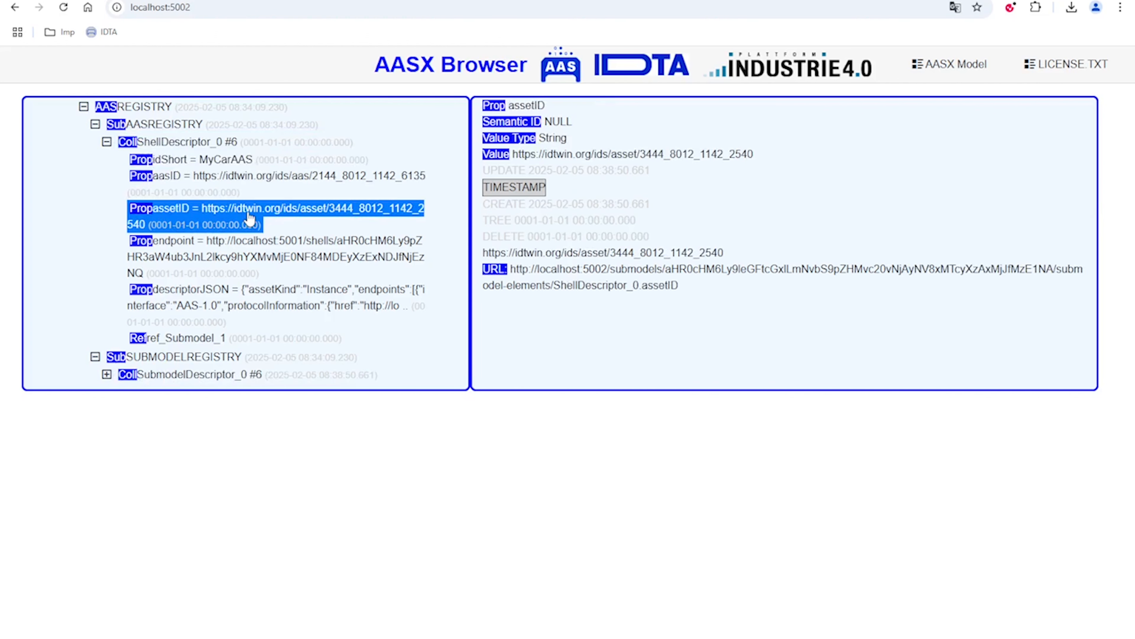
click(258, 246)
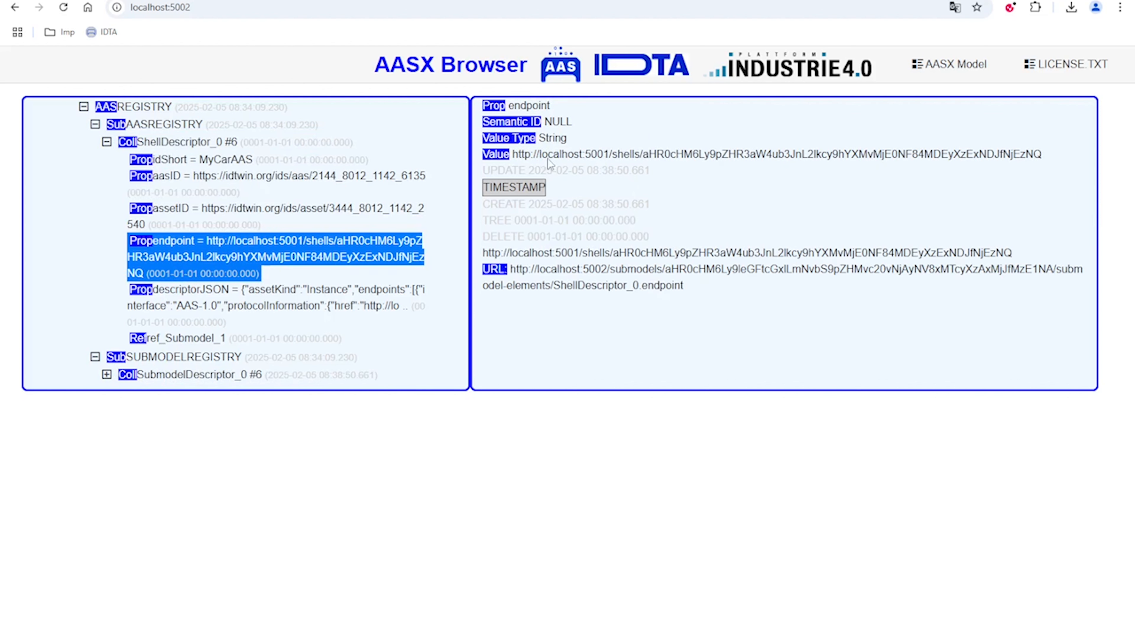
Open the shell descriptor's endpoint URL in a new browser tab and look over the returned MyCarAAS JSON
drag(515, 153, 1064, 153)
key(ctrl+c)
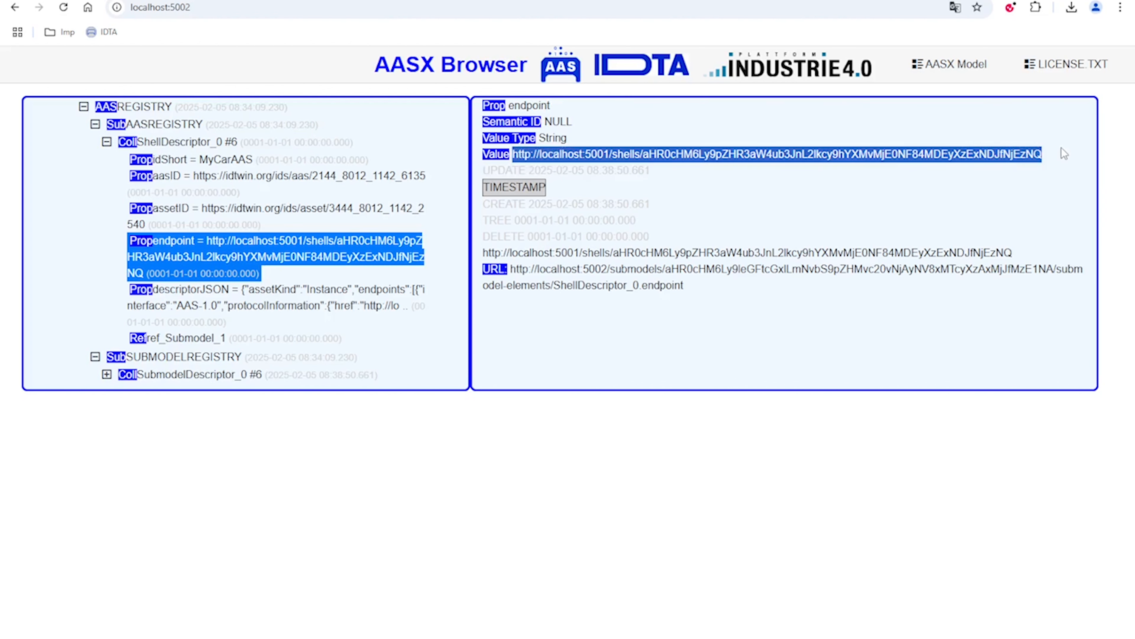
key(ctrl+t)
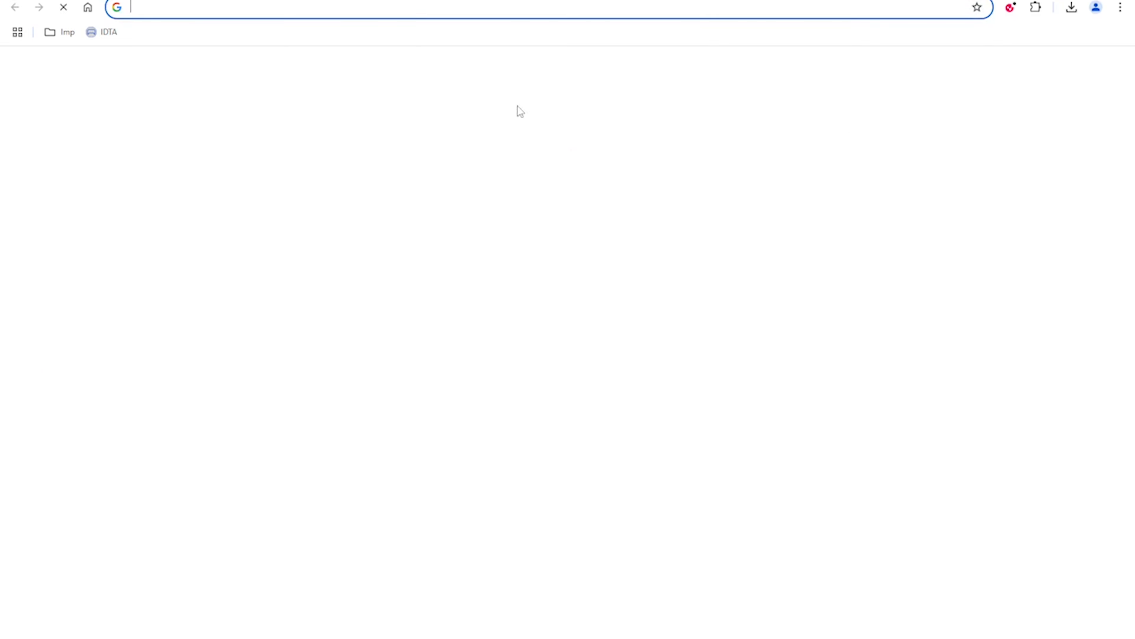
key(ctrl+v)
key(Return)
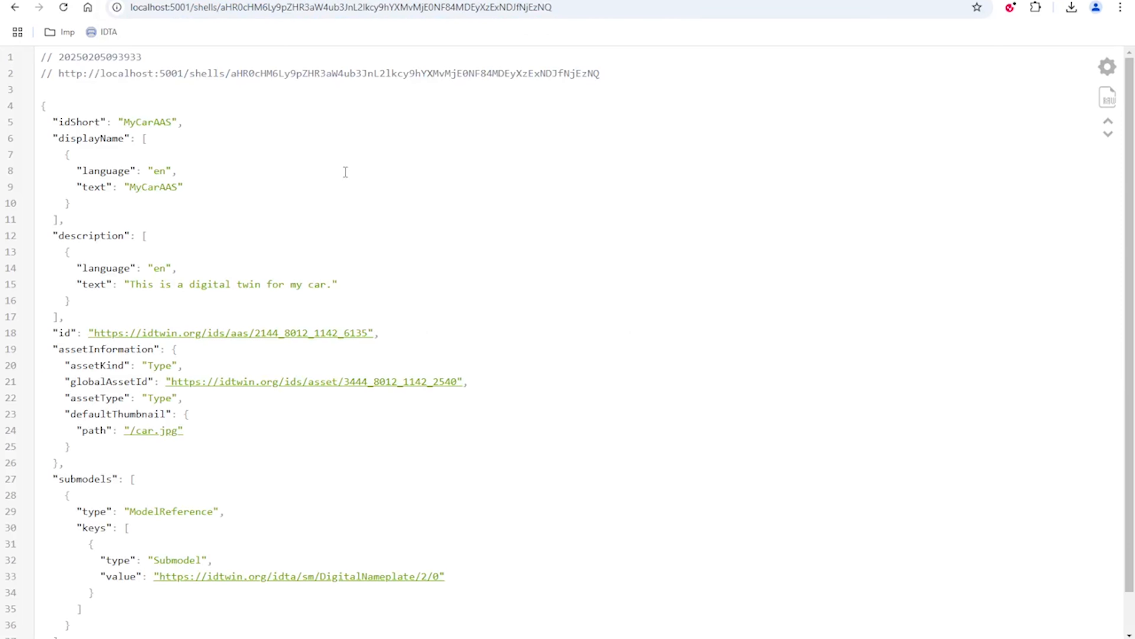
drag(58, 121, 203, 637)
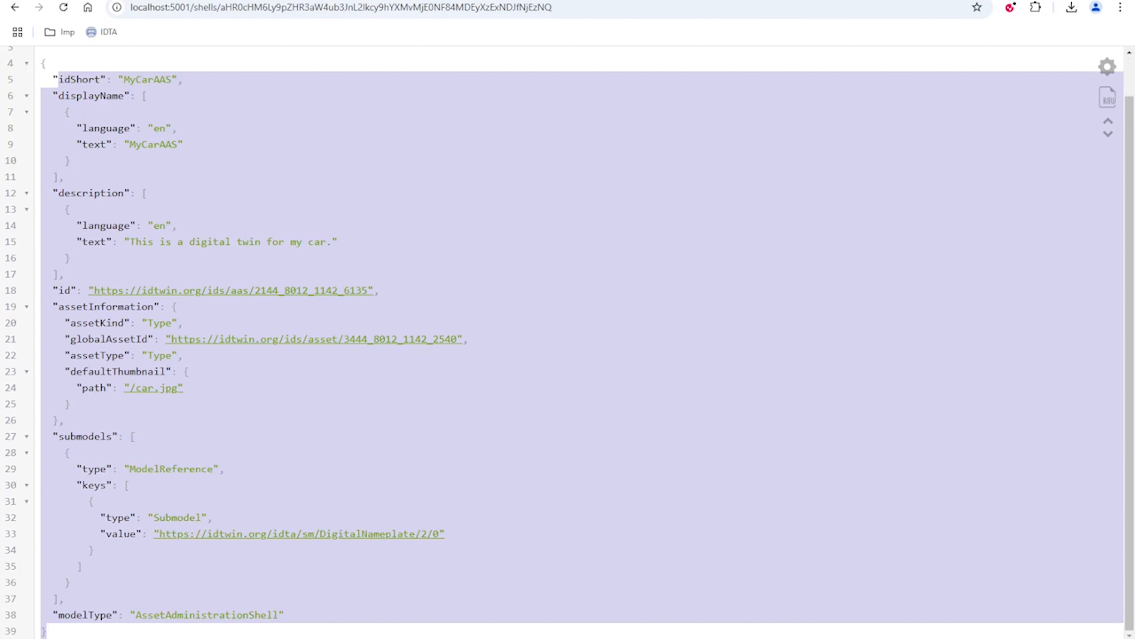
Return to the registry at localhost:5002, look over the shell descriptor's properties and collapse AASREGISTRY
key(alt+Left)
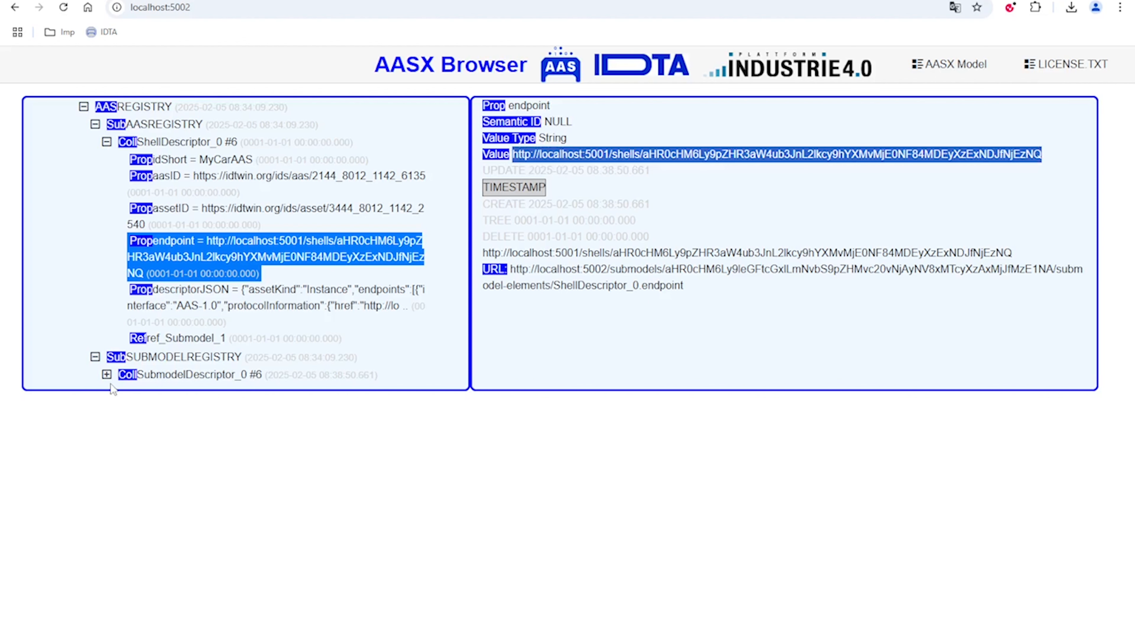
drag(241, 338, 126, 159)
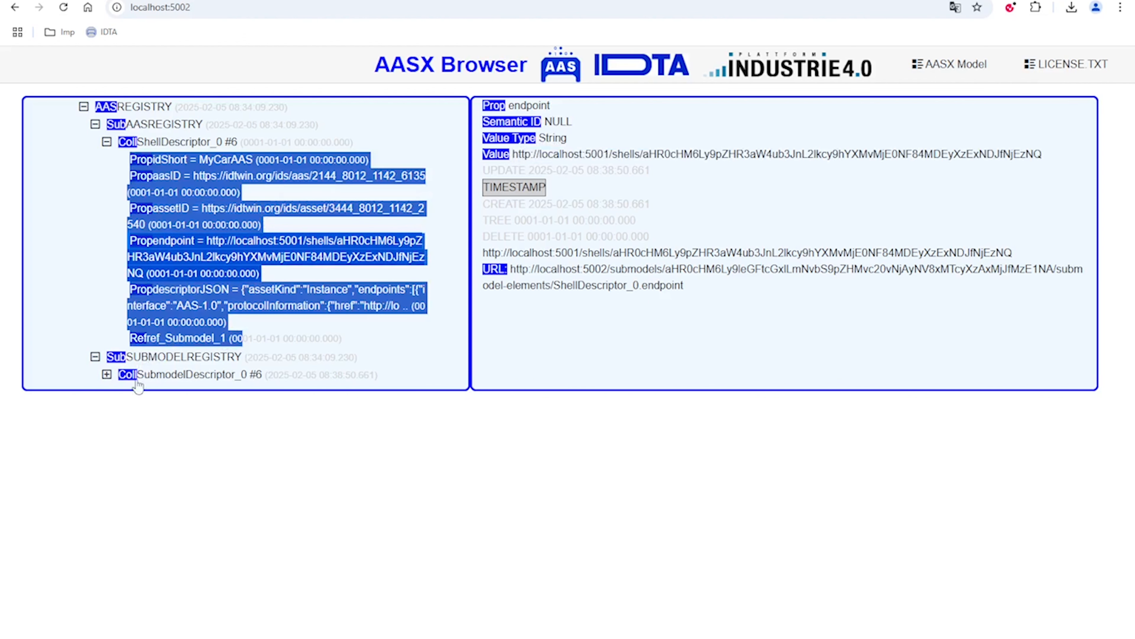
click(95, 124)
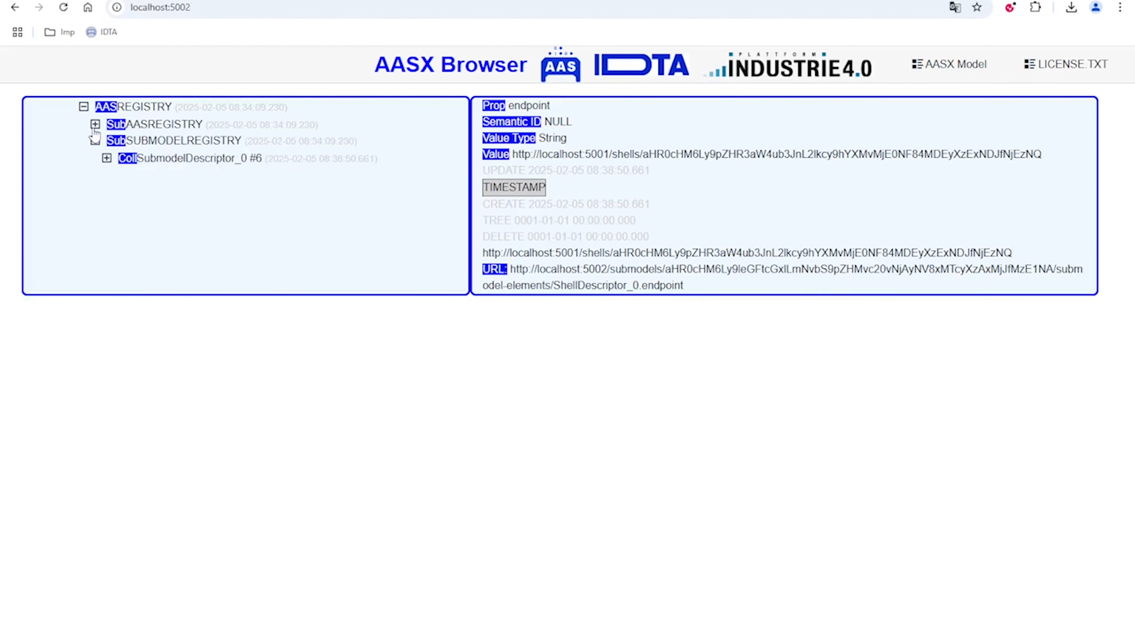
Expand the submodel descriptor under SUBMODELREGISTRY and review its idShort, submodelID, semanticID and endpoint properties
click(161, 142)
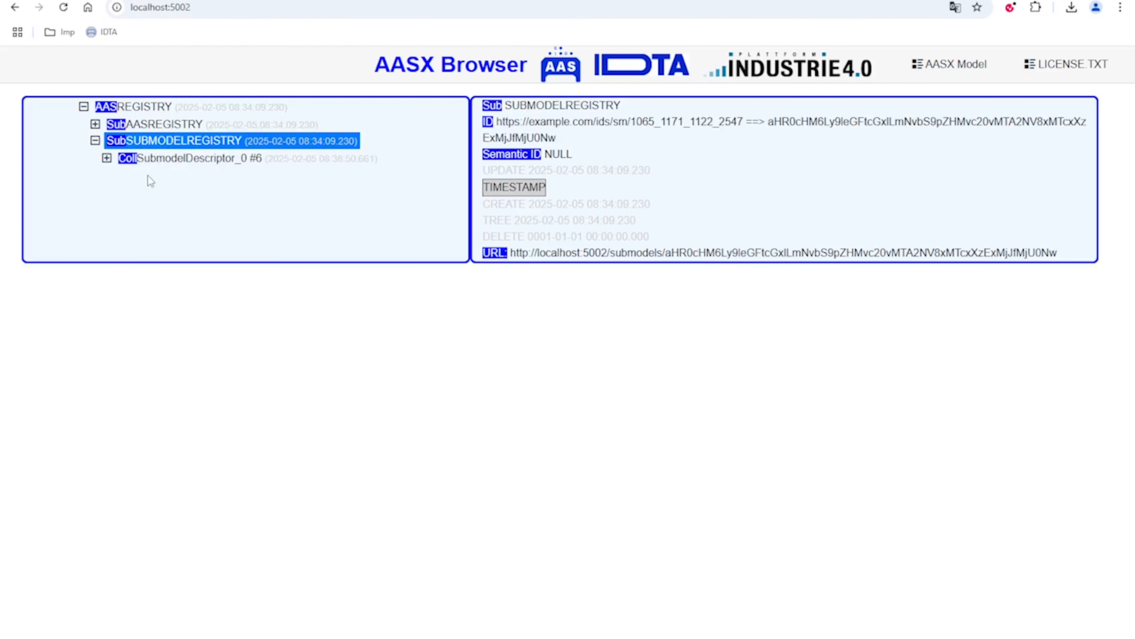
click(107, 158)
click(179, 159)
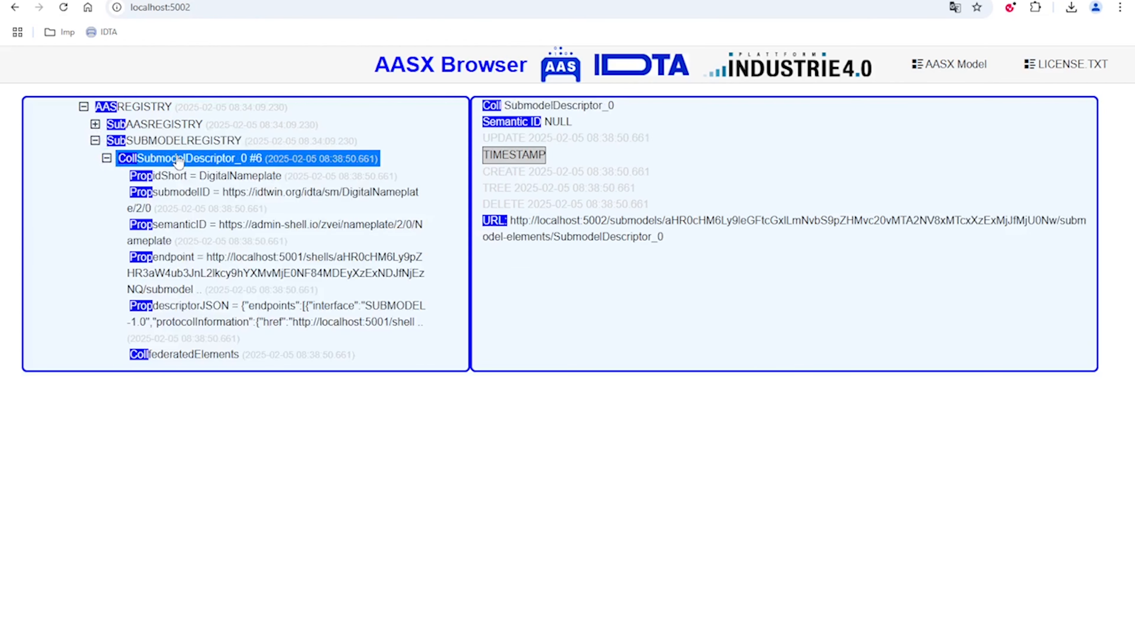
click(171, 178)
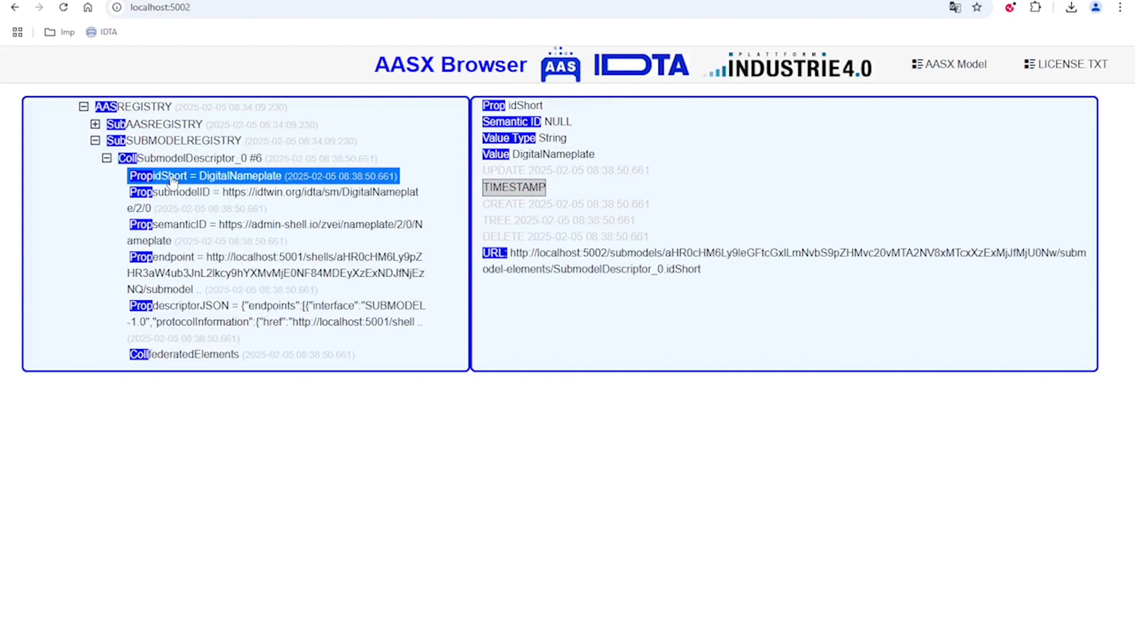
click(186, 202)
click(204, 241)
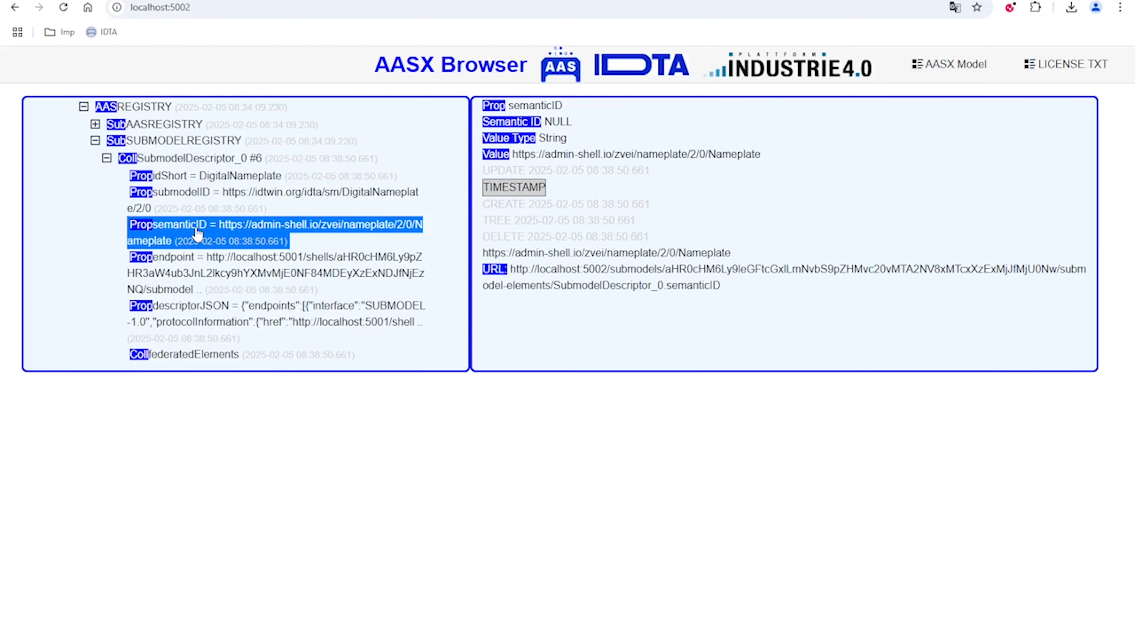
click(218, 275)
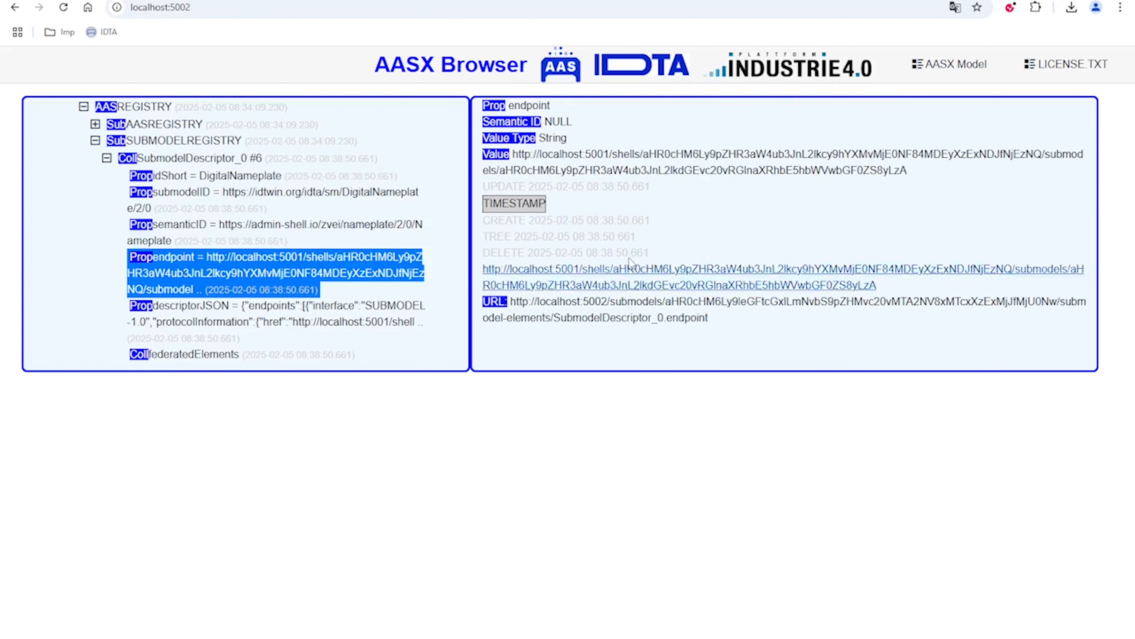
Open the DigitalNameplate submodel descriptor's endpoint URL in a new browser tab and look over the returned submodel JSON down to ManufacturerName
drag(513, 154, 934, 178)
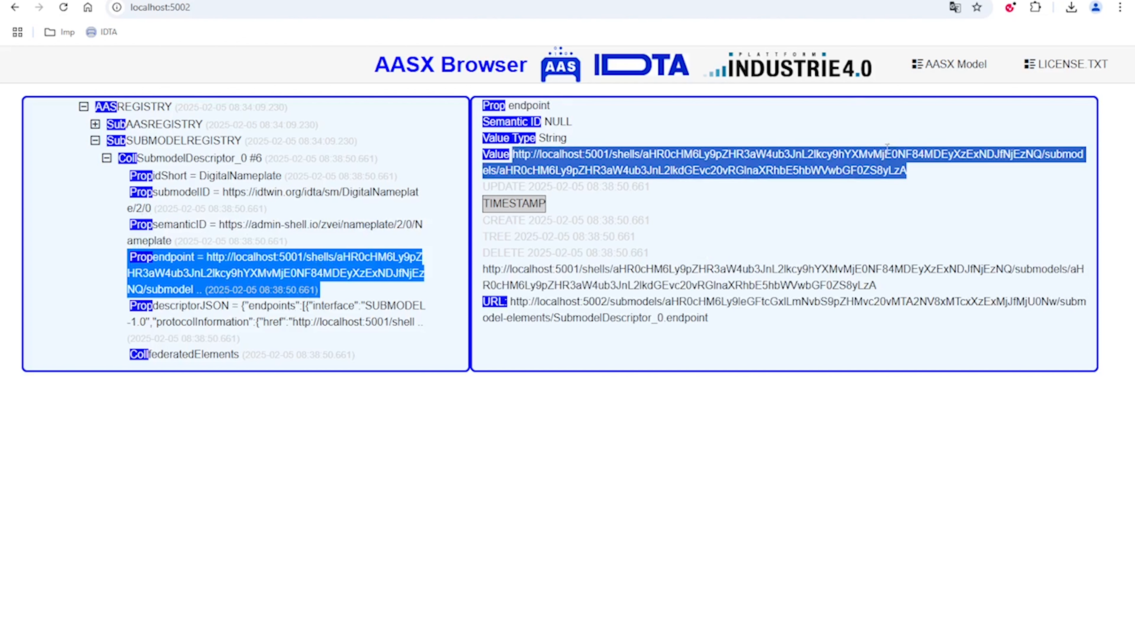
key(ctrl+c)
key(ctrl+t)
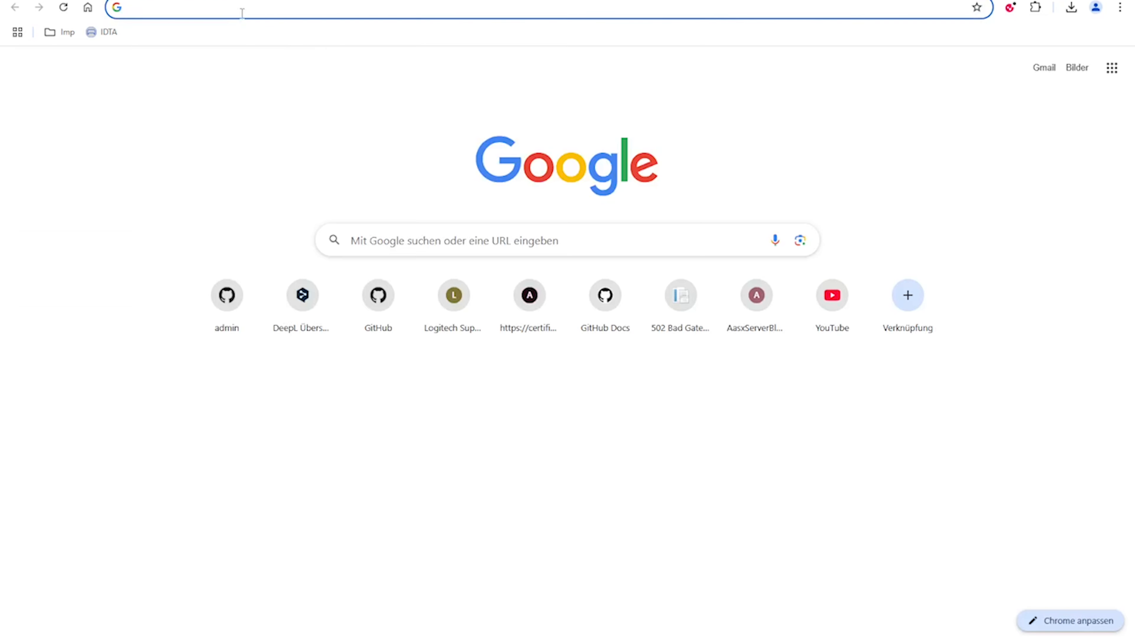
key(ctrl+v)
key(Return)
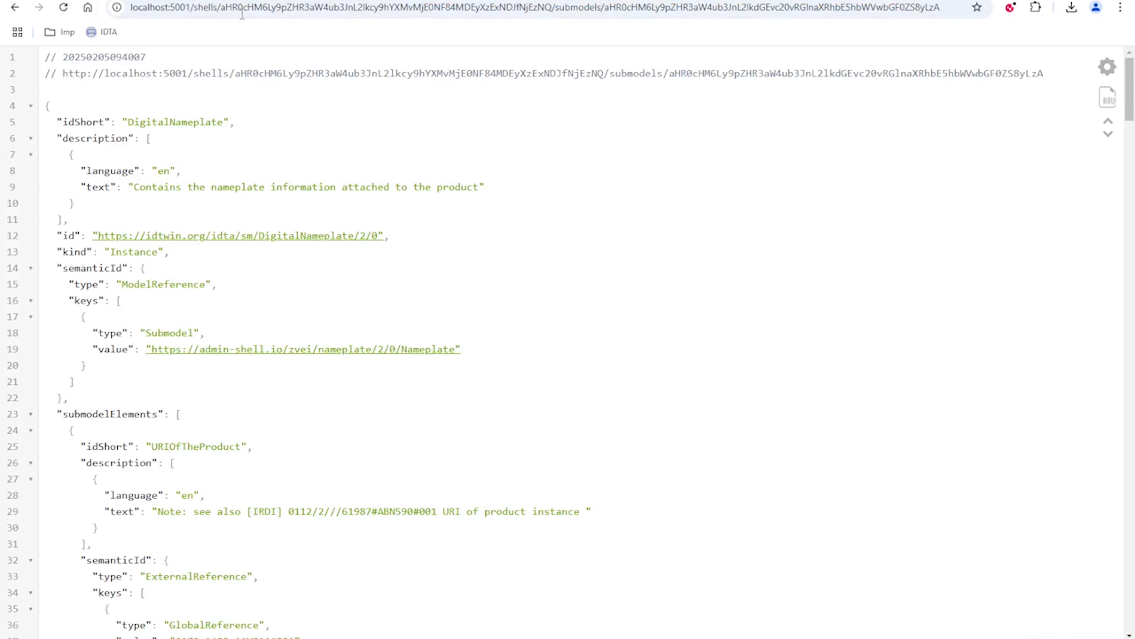
drag(121, 117, 212, 116)
scroll(349, 355, down, 10)
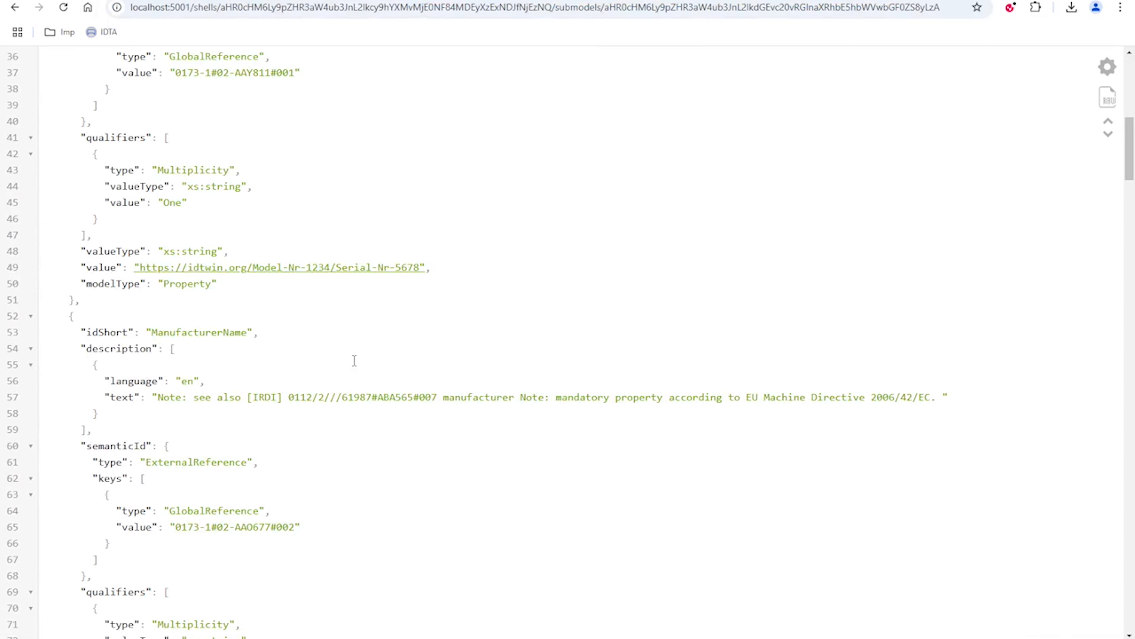
scroll(351, 353, down, 3)
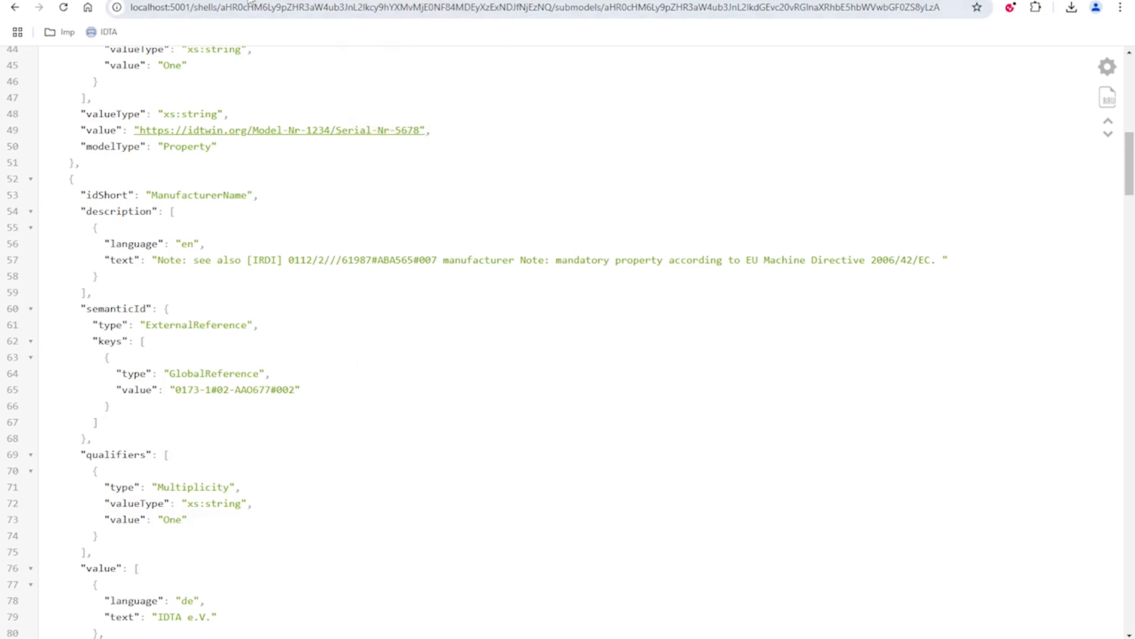
Return to the registry at localhost:5002 and switch to the AAS Quick Start Guide slideshow at the Start for Data Provider slide
click(358, 1)
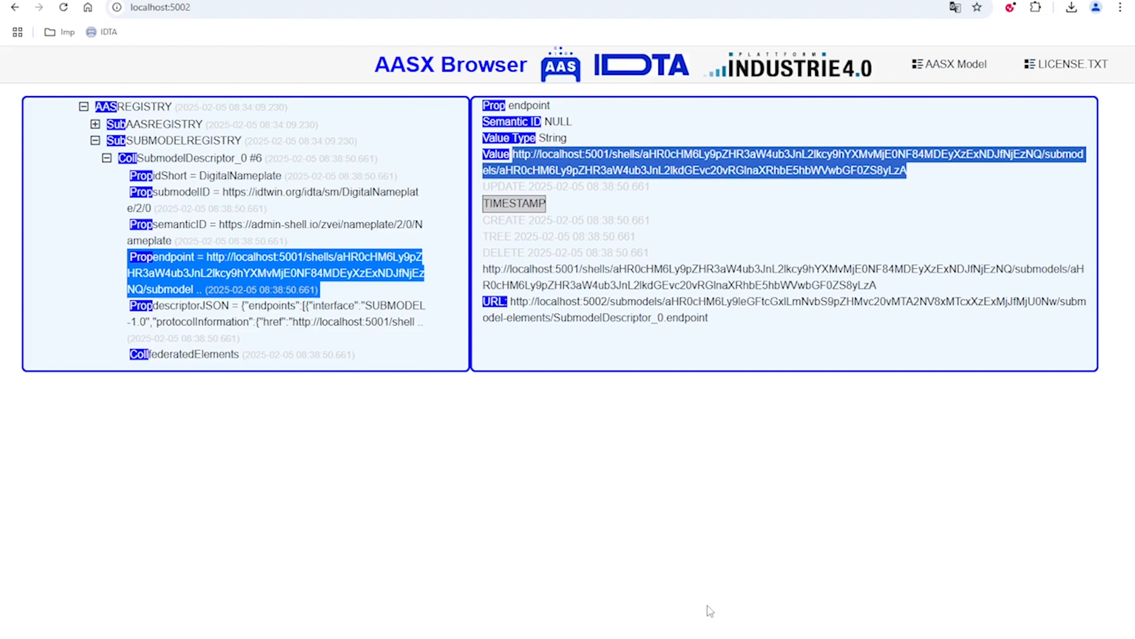
click(782, 638)
click(835, 607)
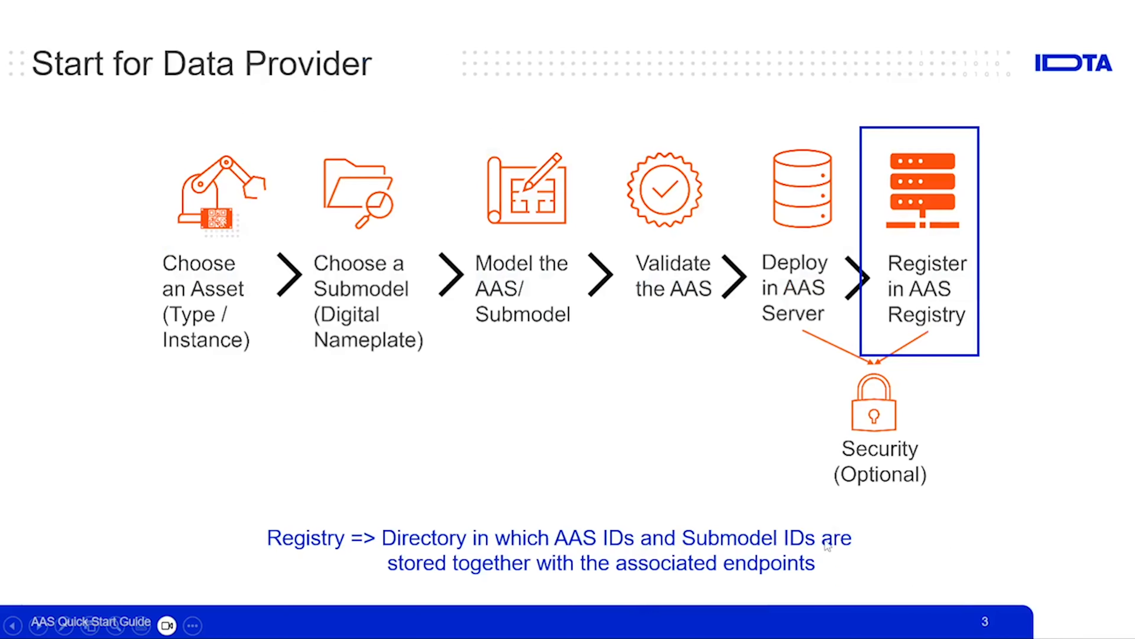